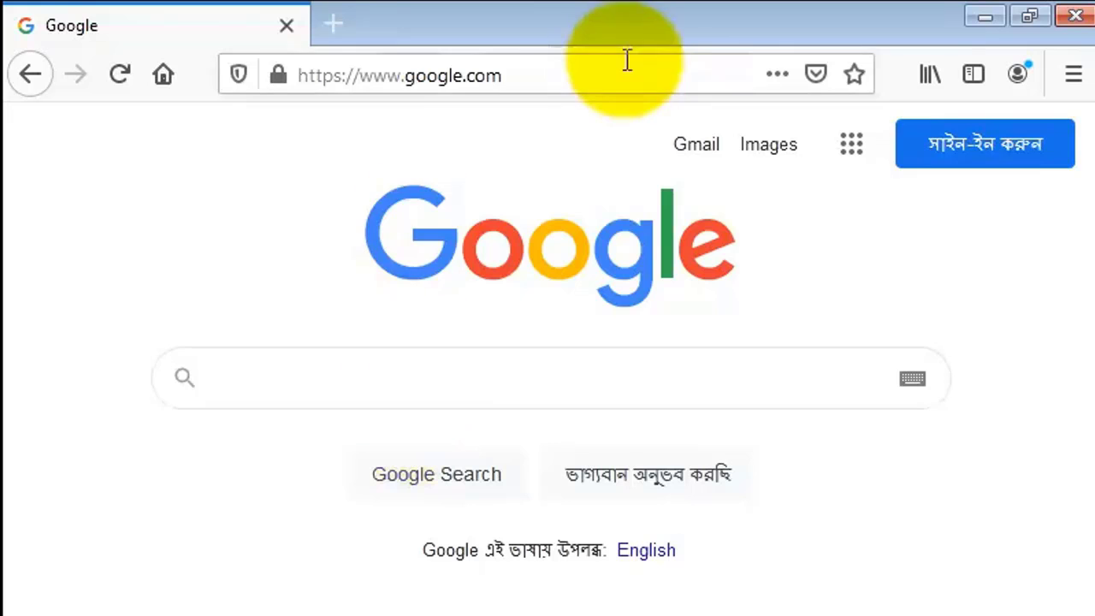
Open the birth registration website bdris.gov.bd at its new birth registration application page
click(588, 73)
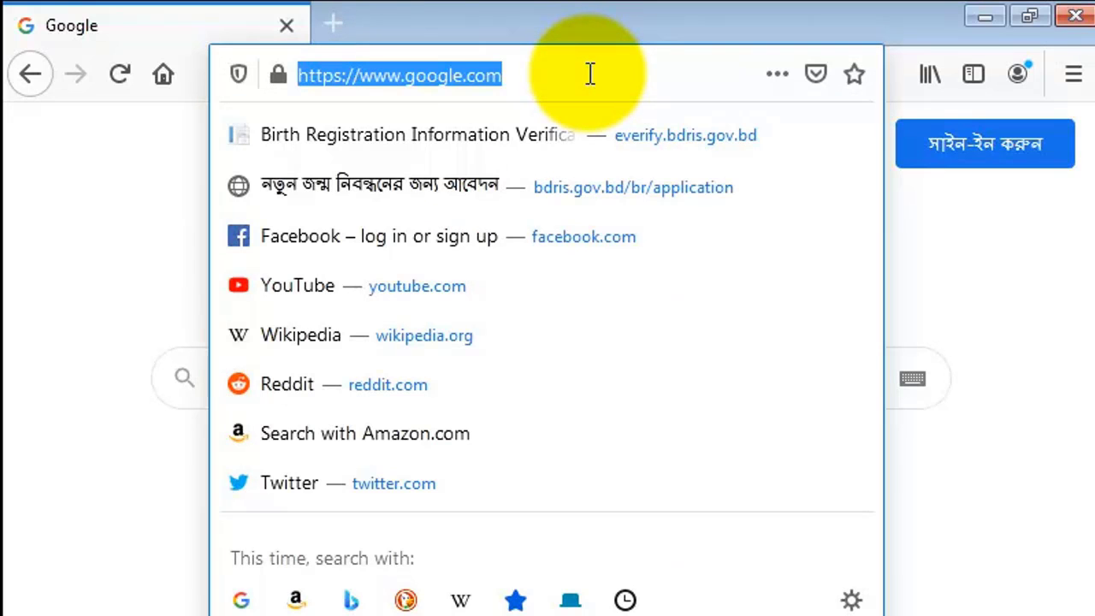
text(bdris.gov.bd/)
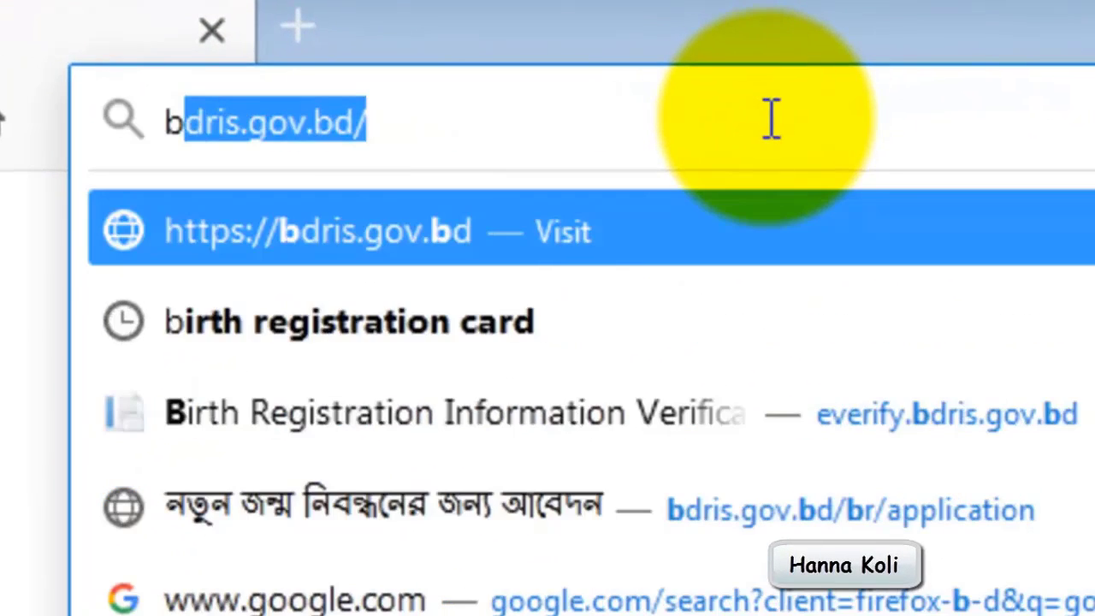
click(511, 230)
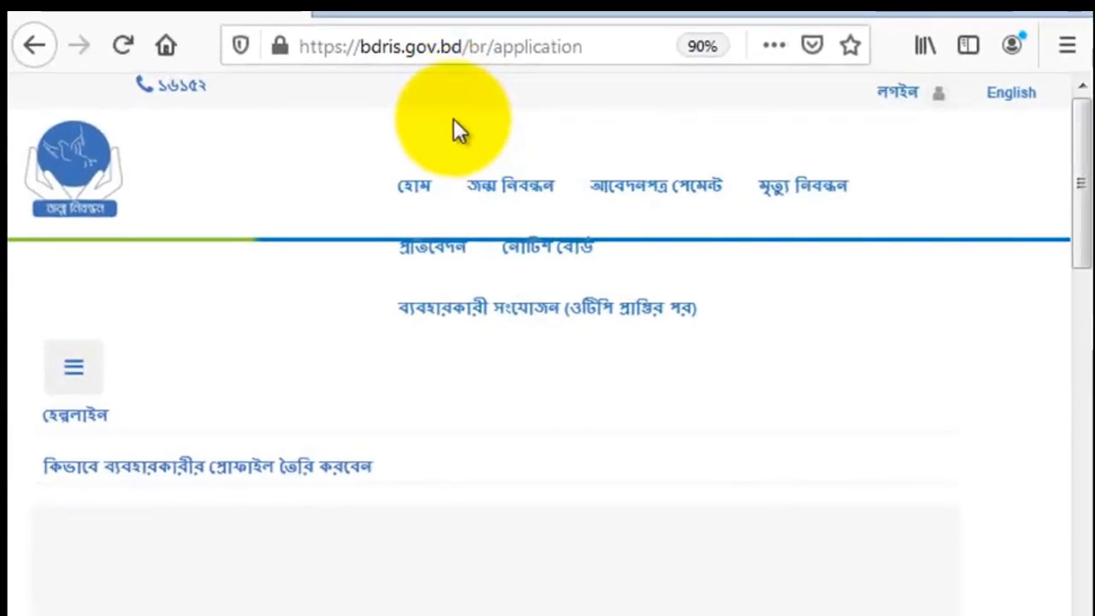
mouse_move(538, 197)
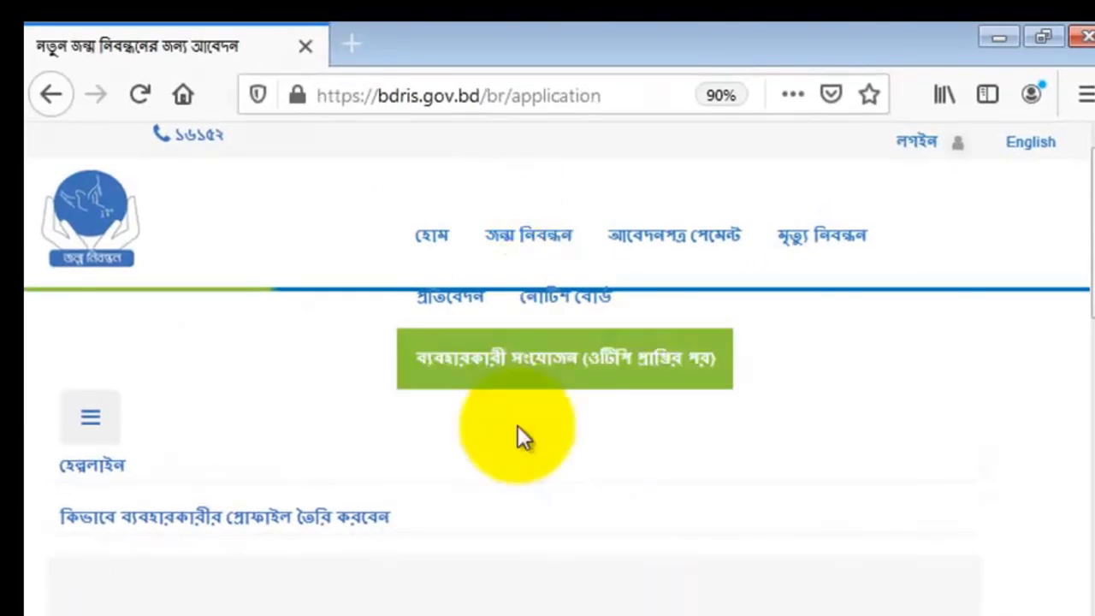
Choose বর্তমান ঠিকানা (present address) as the office for collecting the certificate and continue to the applicant form
scroll(573, 337, down, 3)
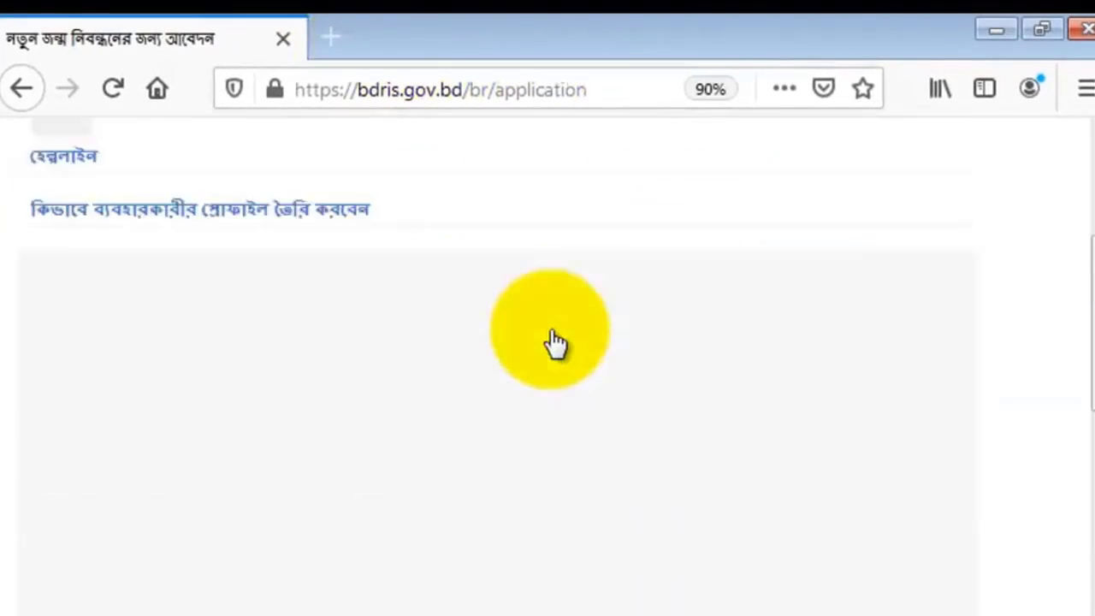
scroll(554, 342, down, 5)
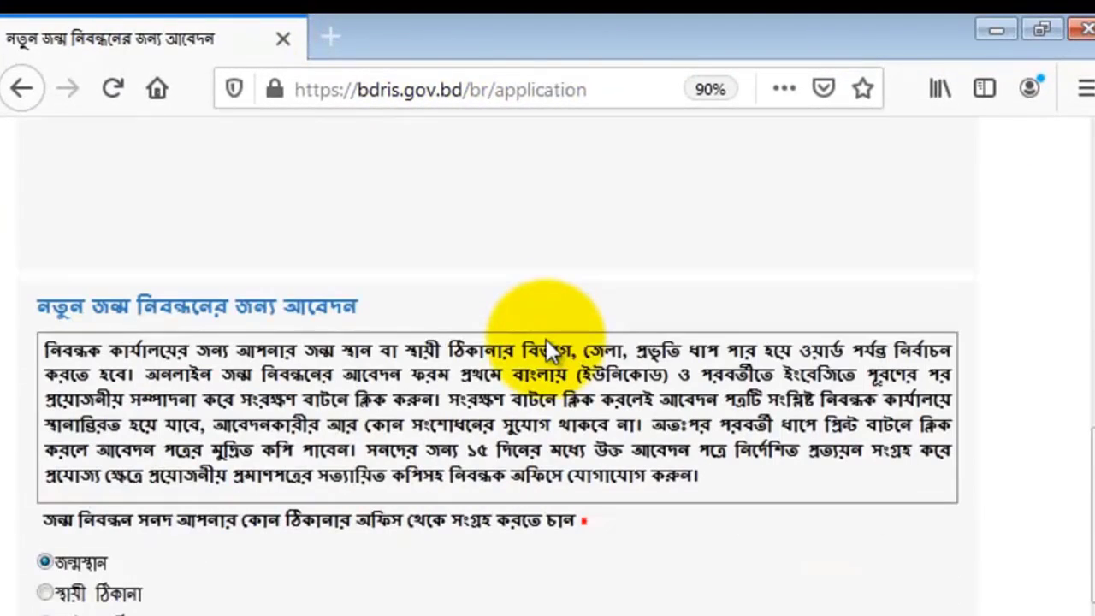
scroll(546, 348, down, 2)
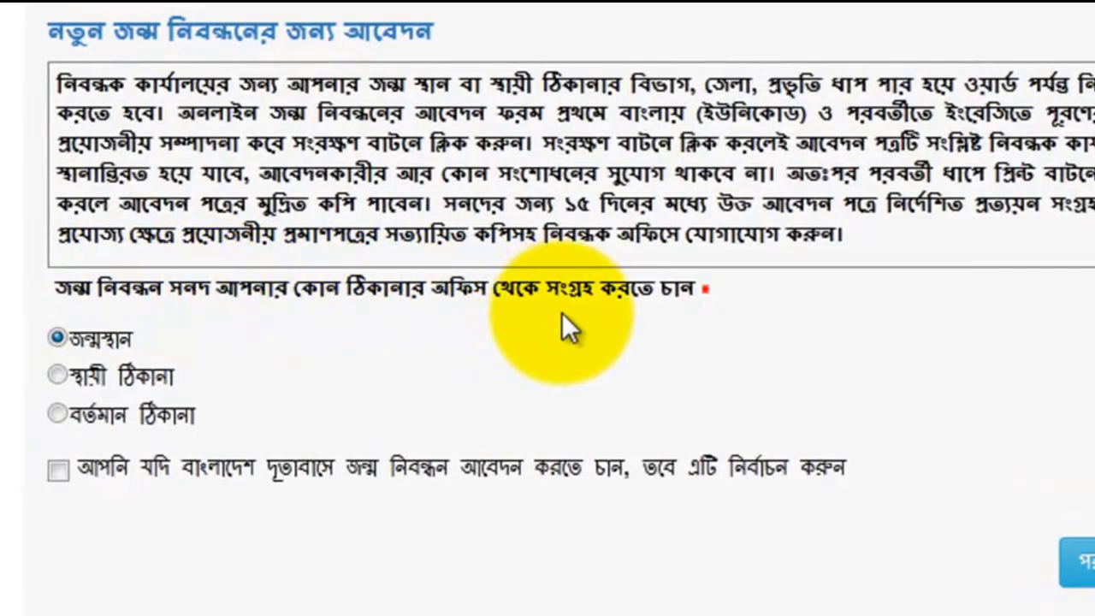
click(58, 417)
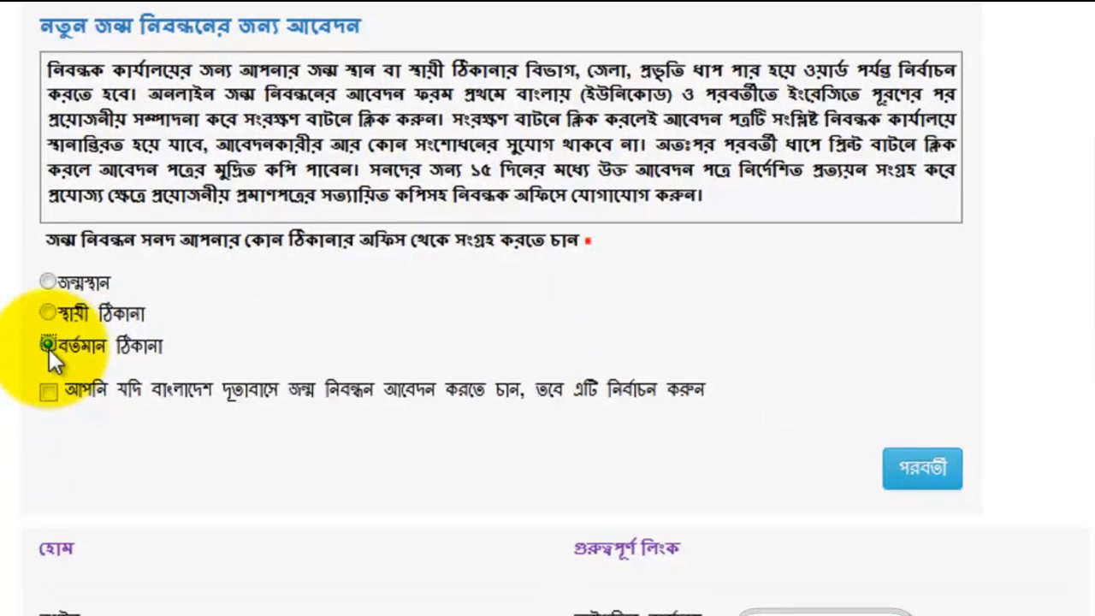
click(928, 481)
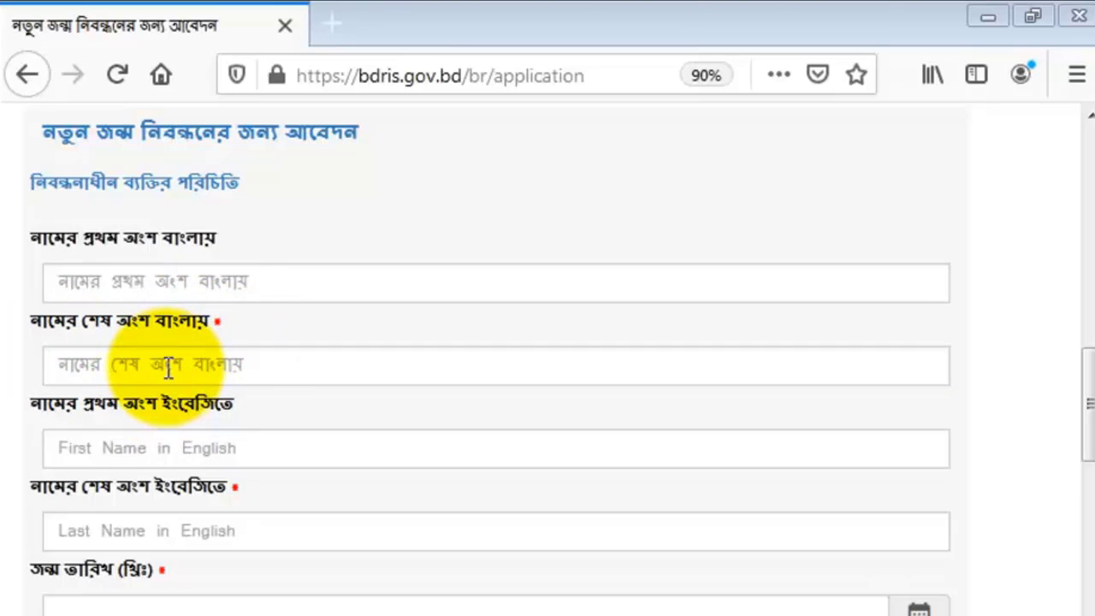
Enter the applicant's first and last names in Bangla and in English
click(75, 285)
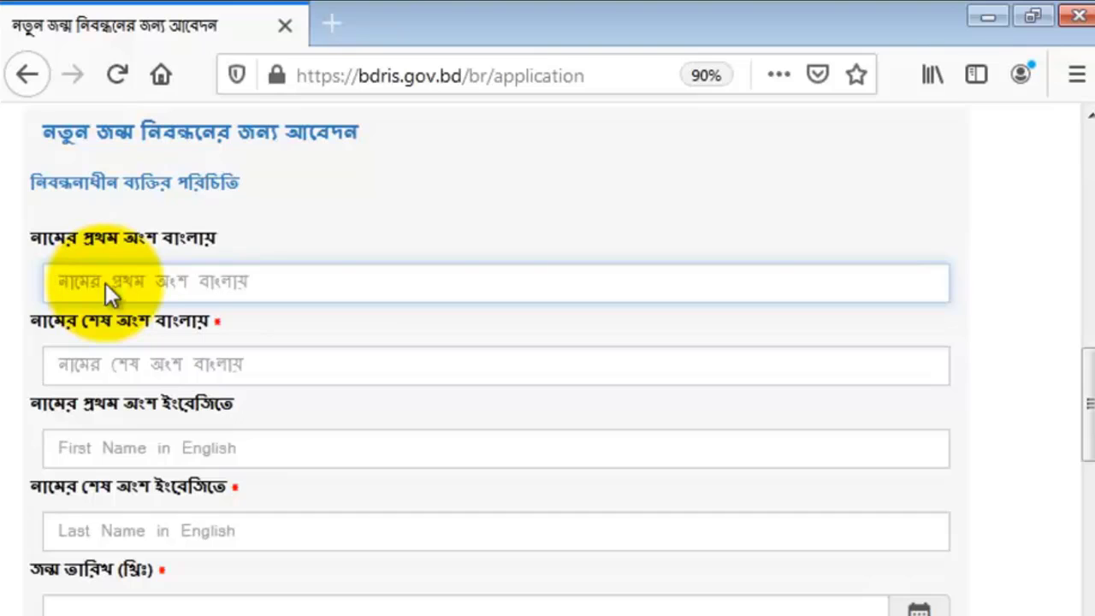
click(135, 366)
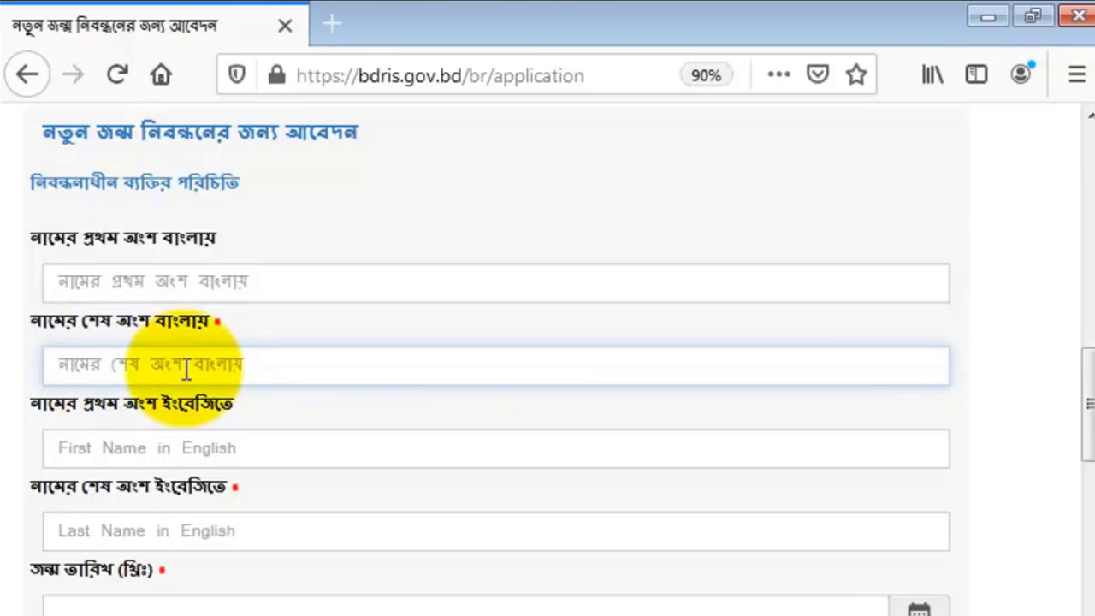
click(171, 282)
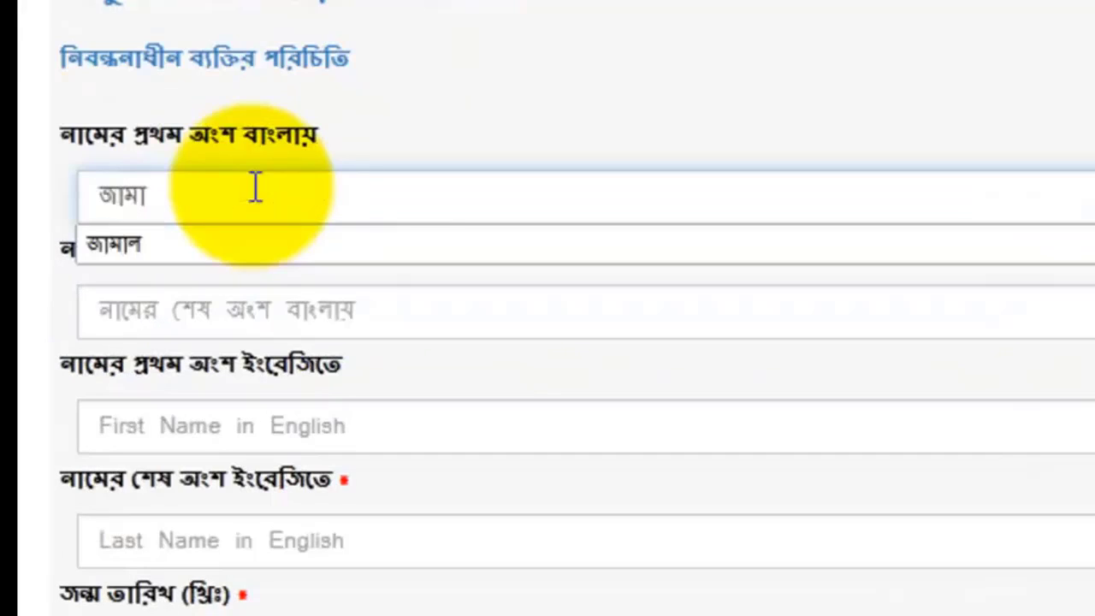
key(Tab)
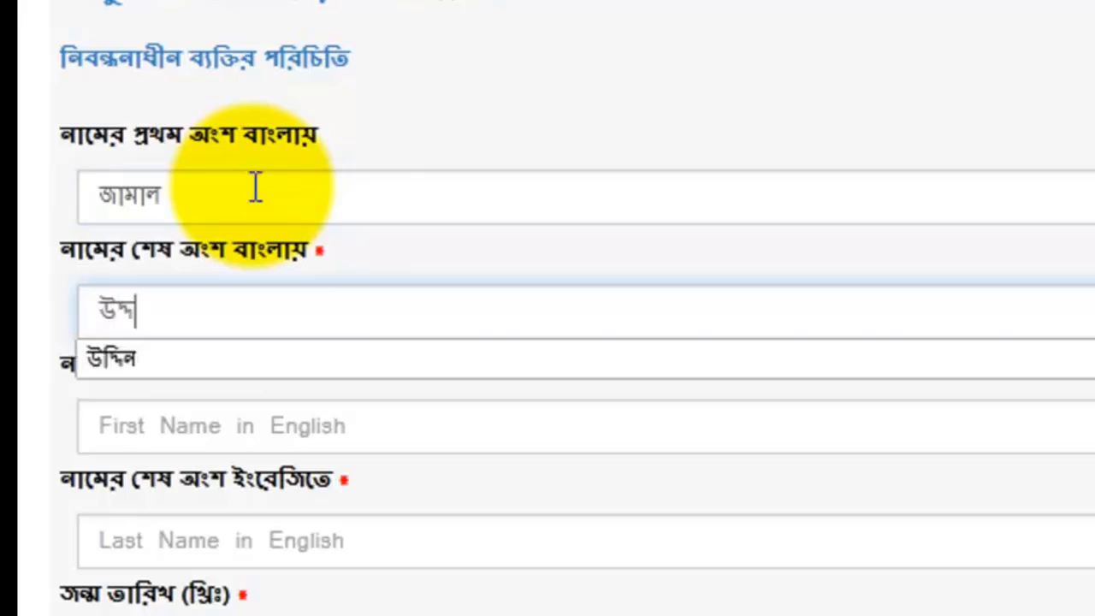
click(215, 427)
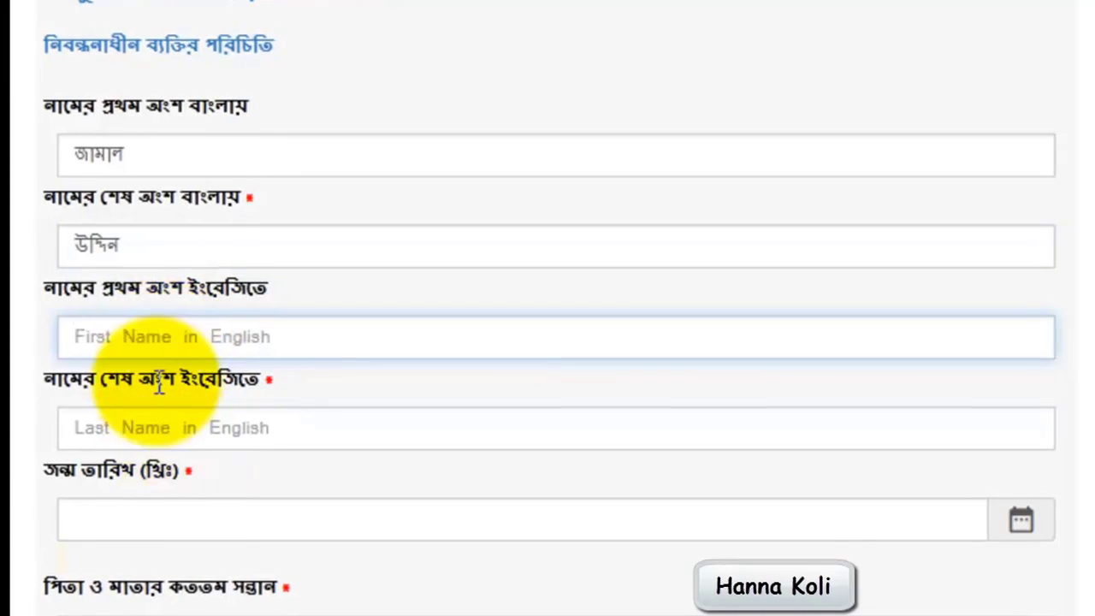
click(140, 330)
Pick the applicant's date of birth in the calendar and confirm that the required documents are available
click(169, 520)
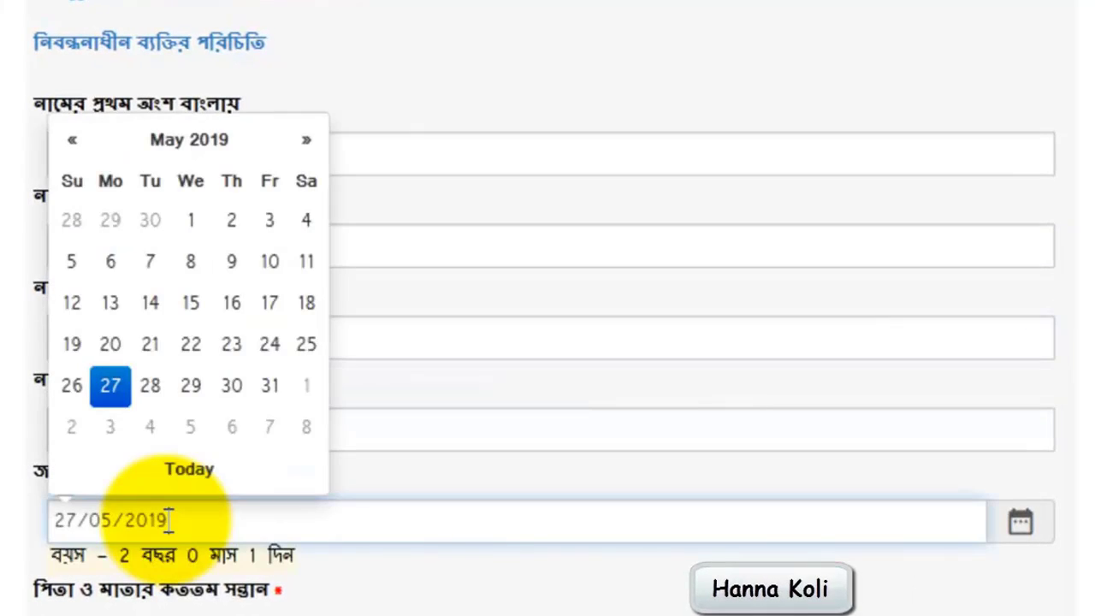
click(109, 392)
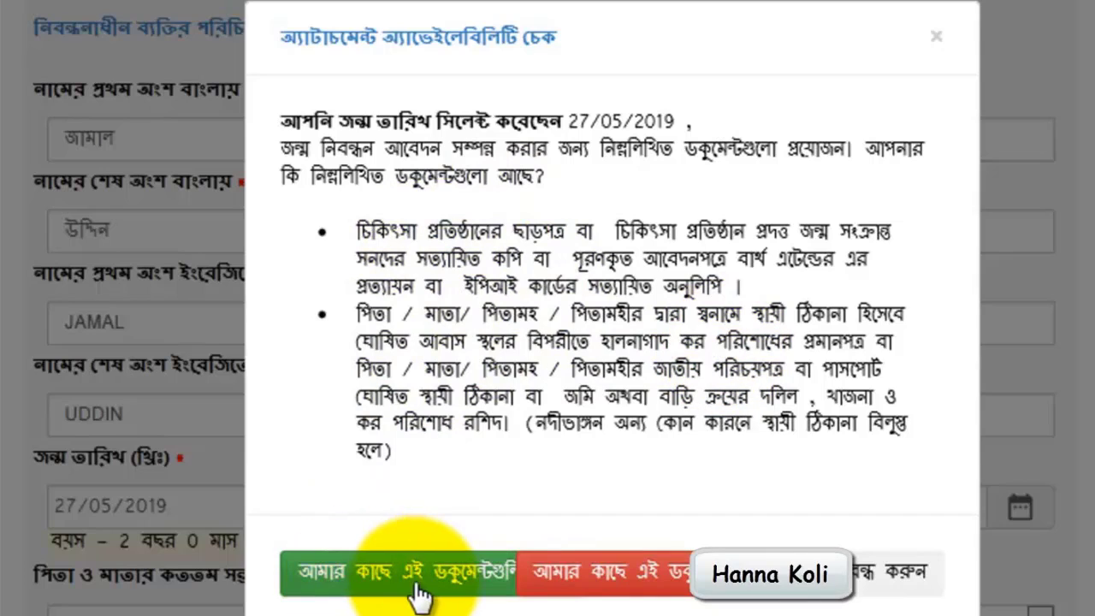
click(478, 589)
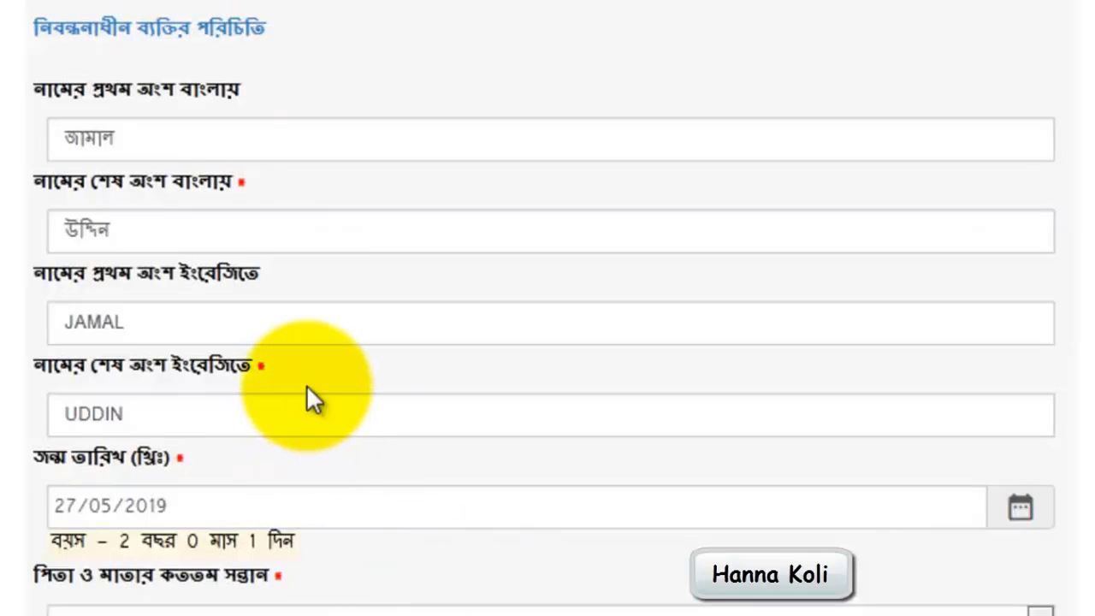
Set the applicant's birth order among the parents' children to ১
scroll(306, 384, down, 2)
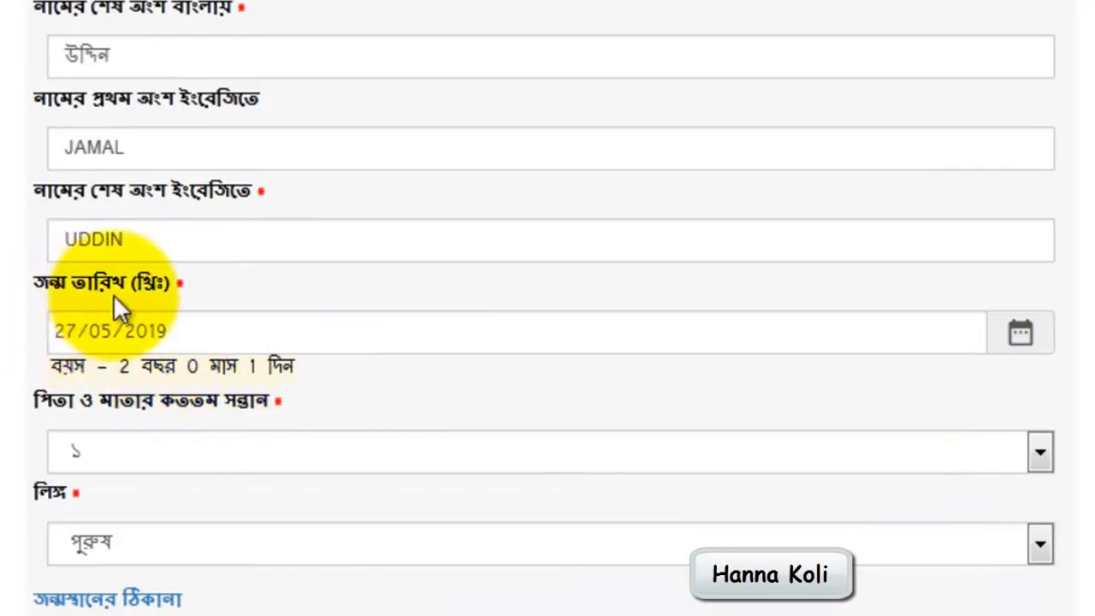
scroll(125, 421, down, 2)
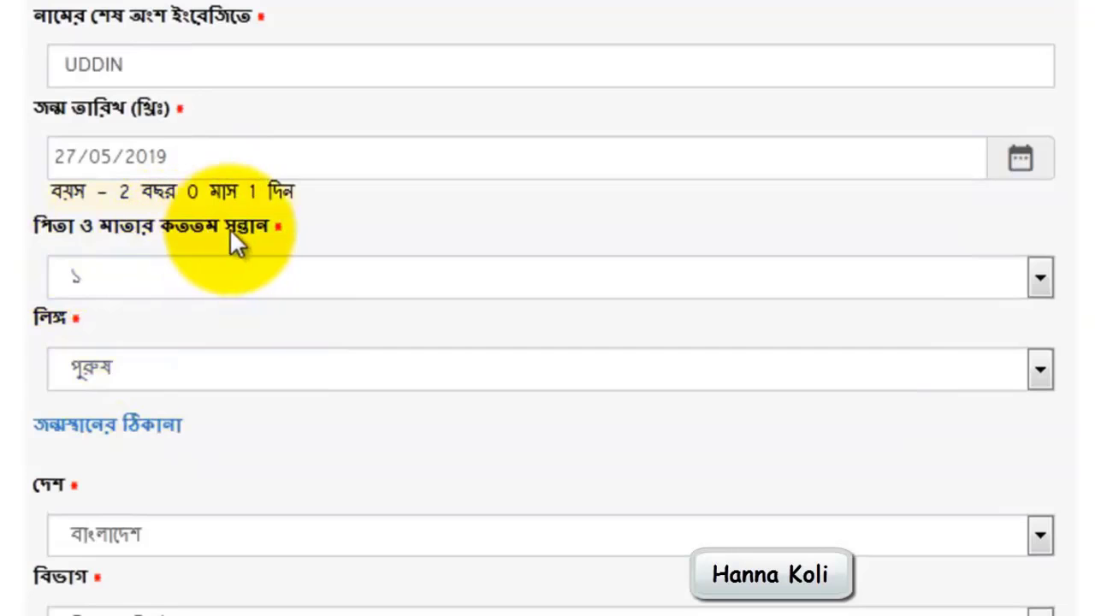
click(138, 271)
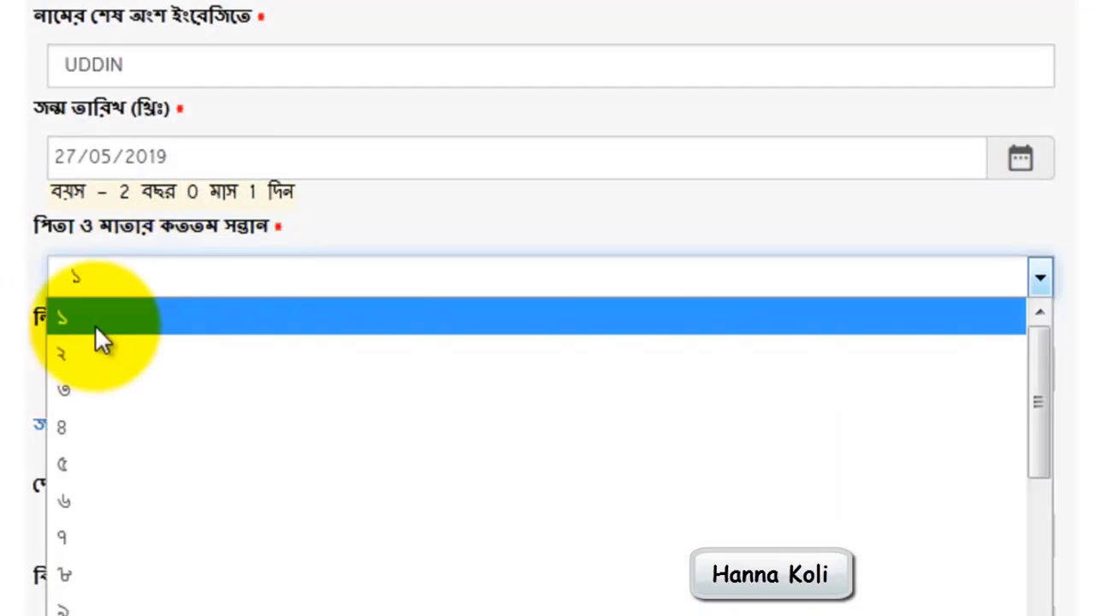
click(96, 323)
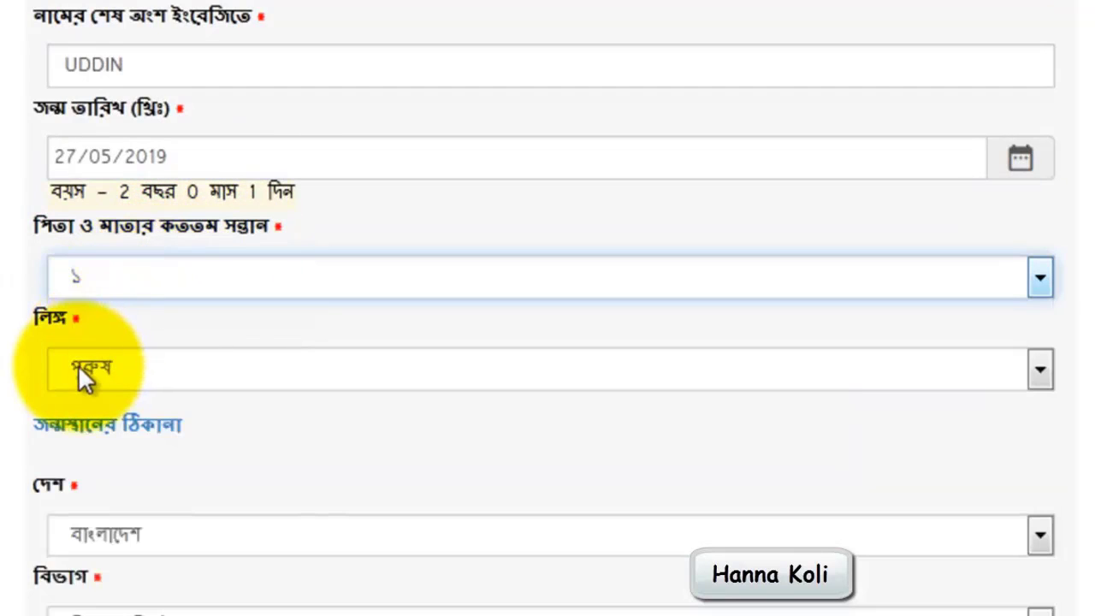
Set the birthplace country to বাংলাদেশ, the division to চট্টগ্রাম বিভাগ and the district to ফেনী
scroll(81, 366, down, 2)
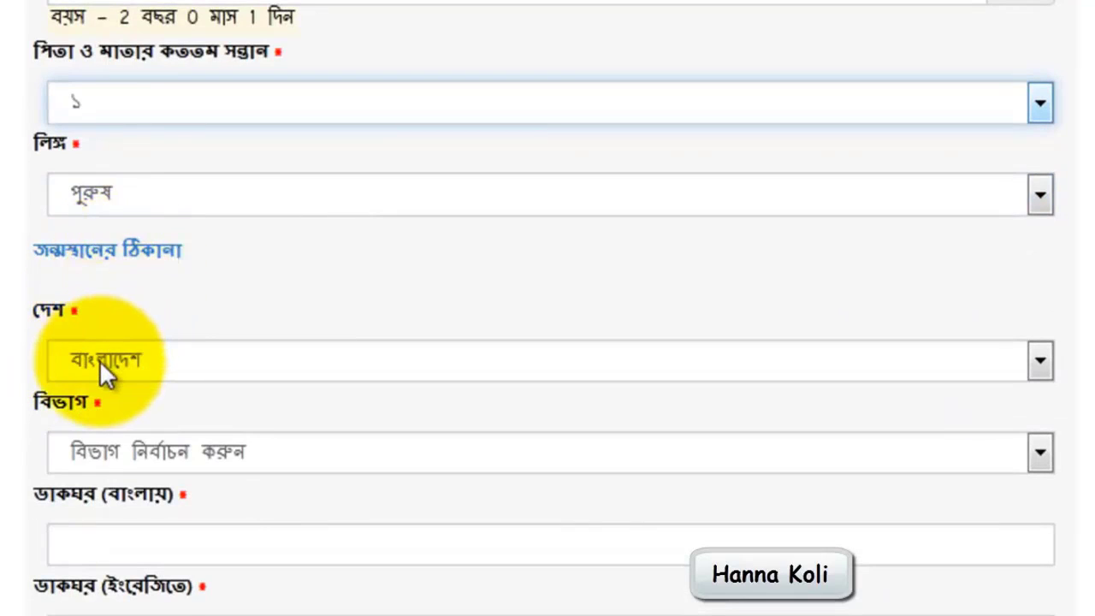
scroll(101, 360, down, 2)
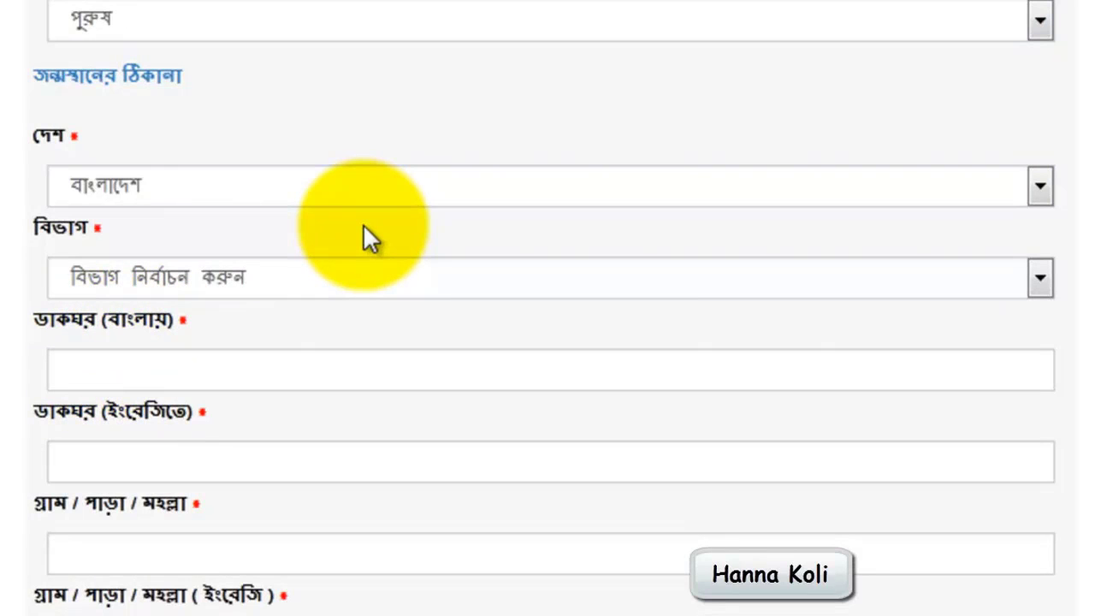
double_click(132, 185)
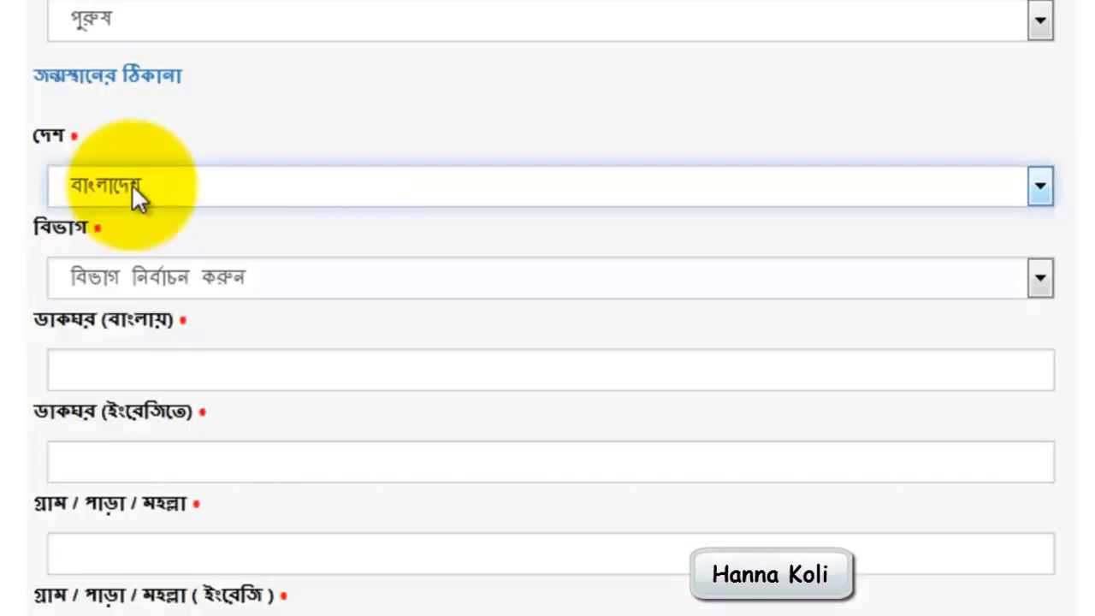
click(131, 265)
click(119, 382)
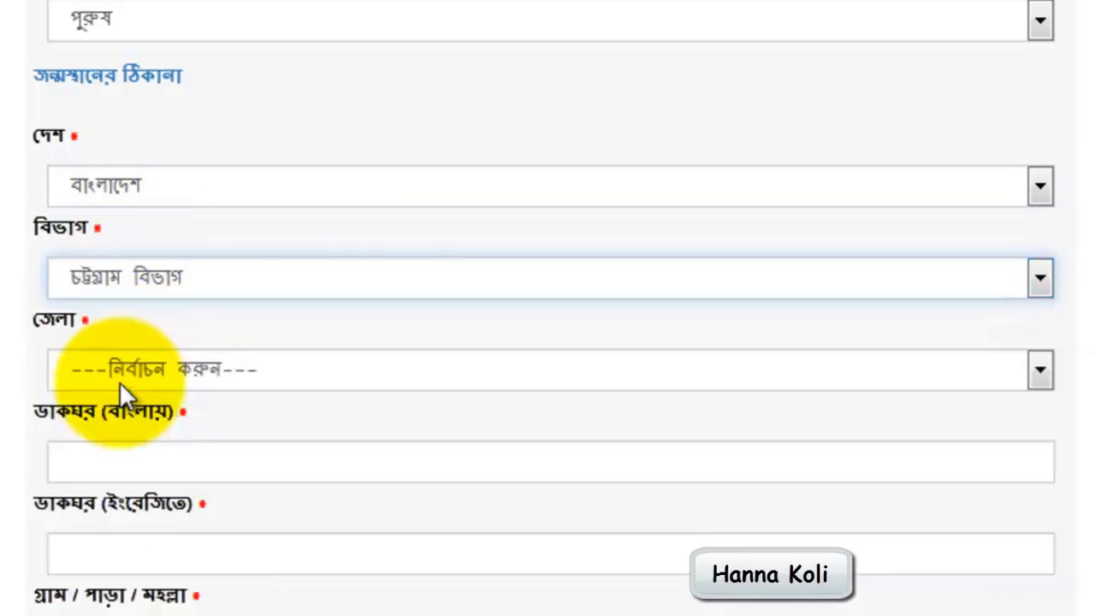
click(119, 382)
click(96, 217)
Select the birthplace's upazila and its municipality or union
scroll(102, 214, down, 4)
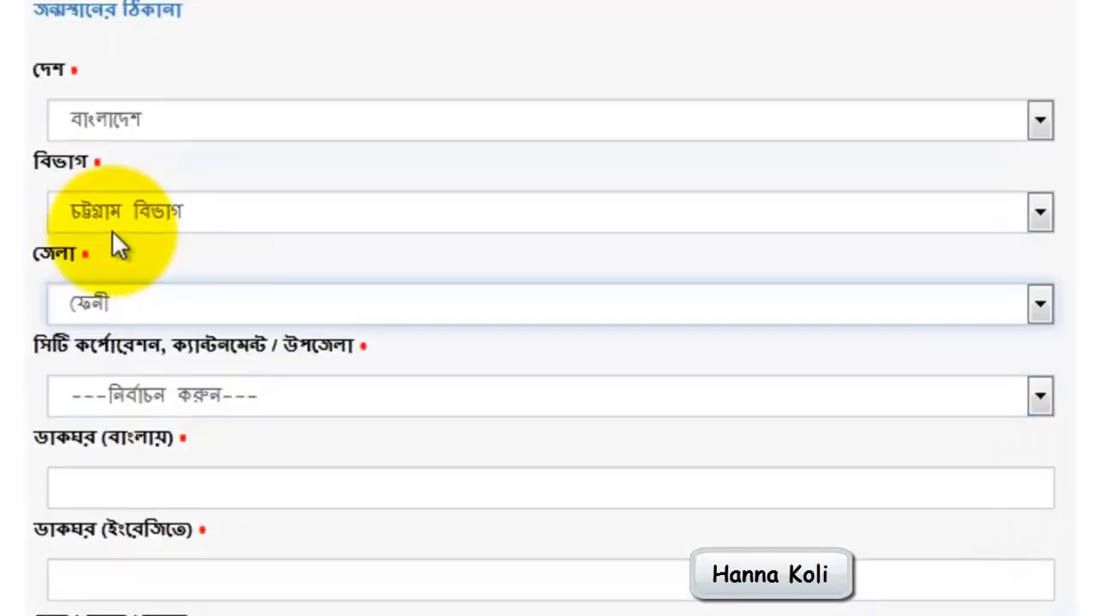
click(120, 289)
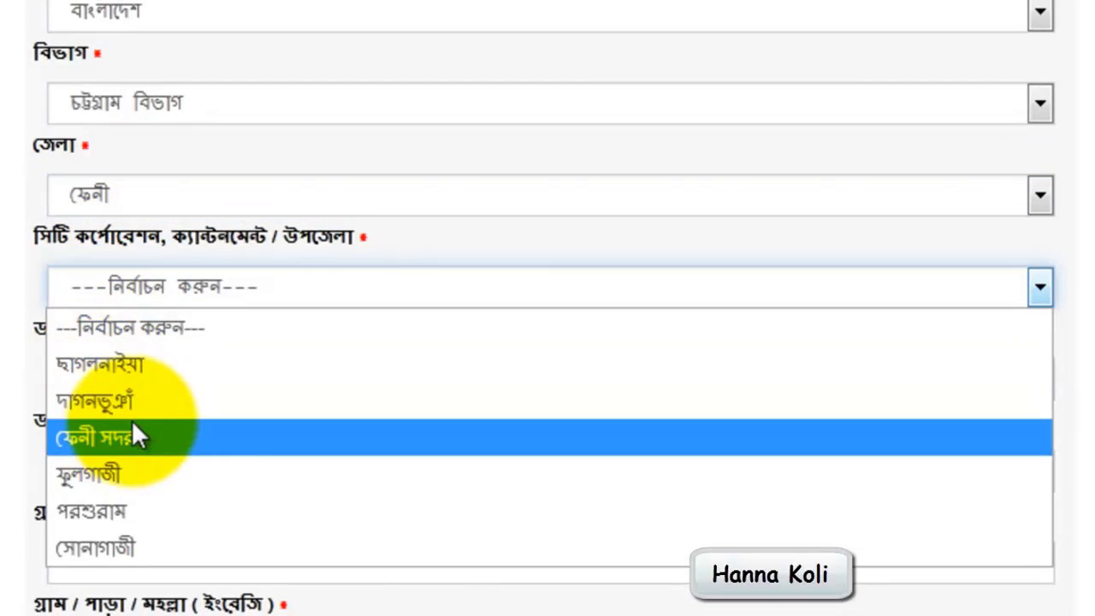
click(120, 431)
scroll(146, 402, down, 3)
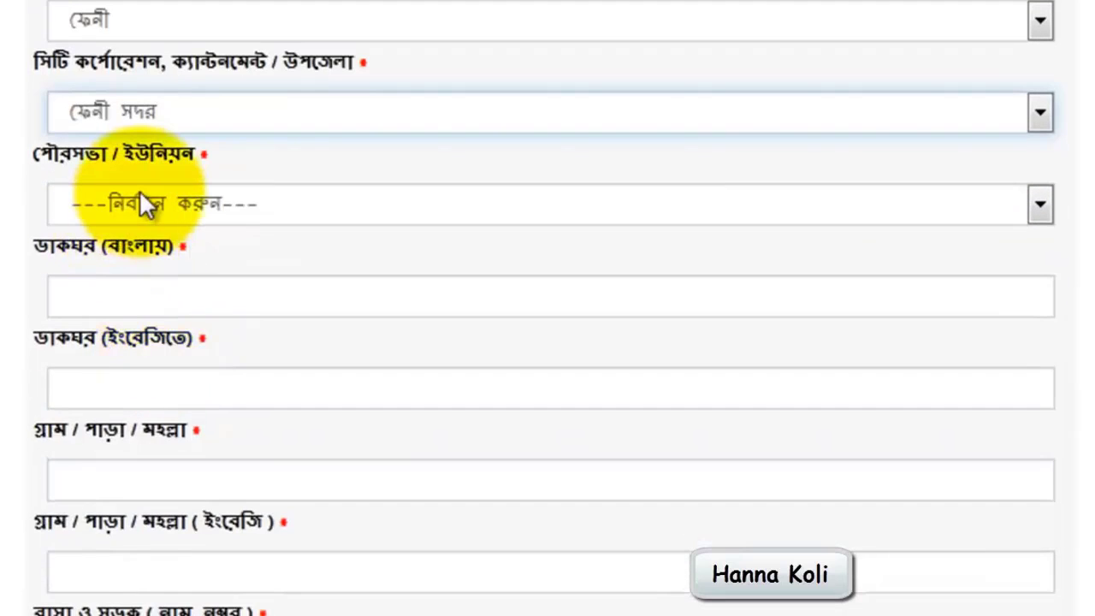
click(142, 203)
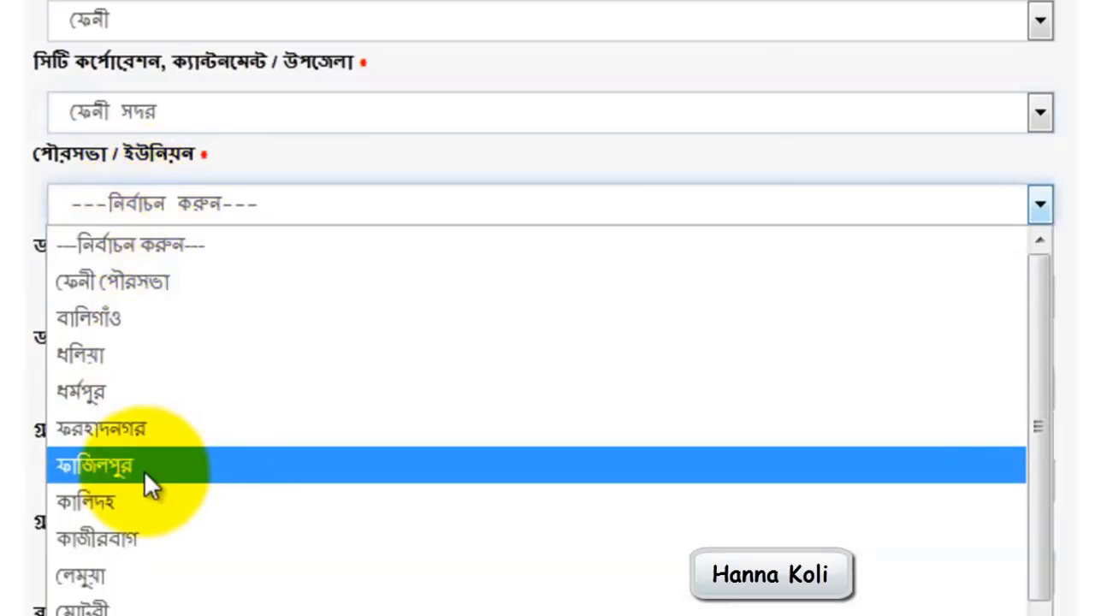
click(174, 283)
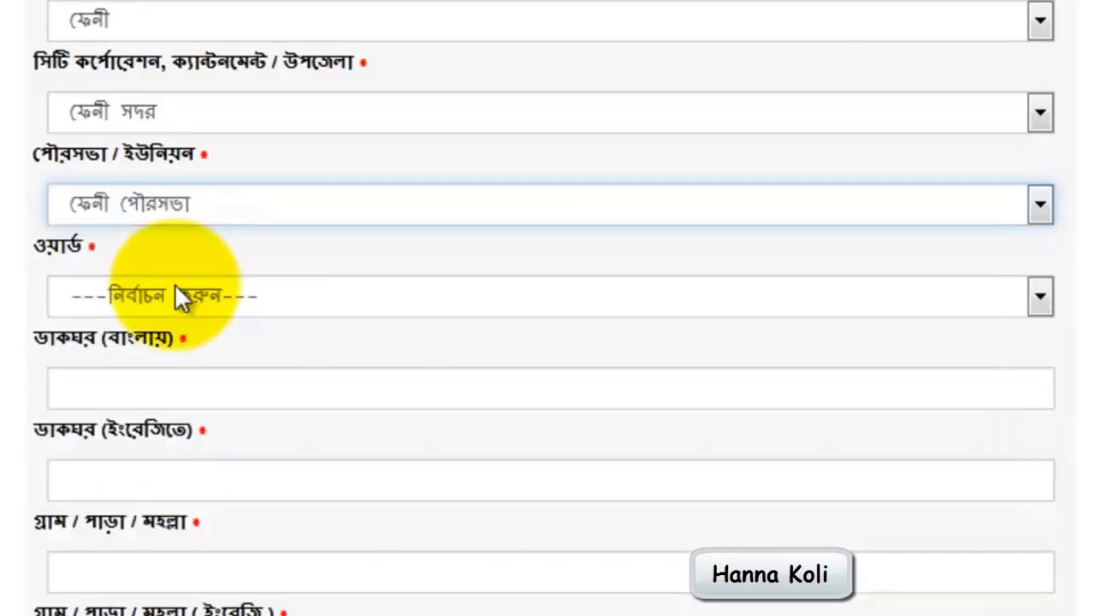
Complete the birthplace ward, post office, village and house fields, giving the written parts in Bangla and English, and continue to the parents' information
click(143, 287)
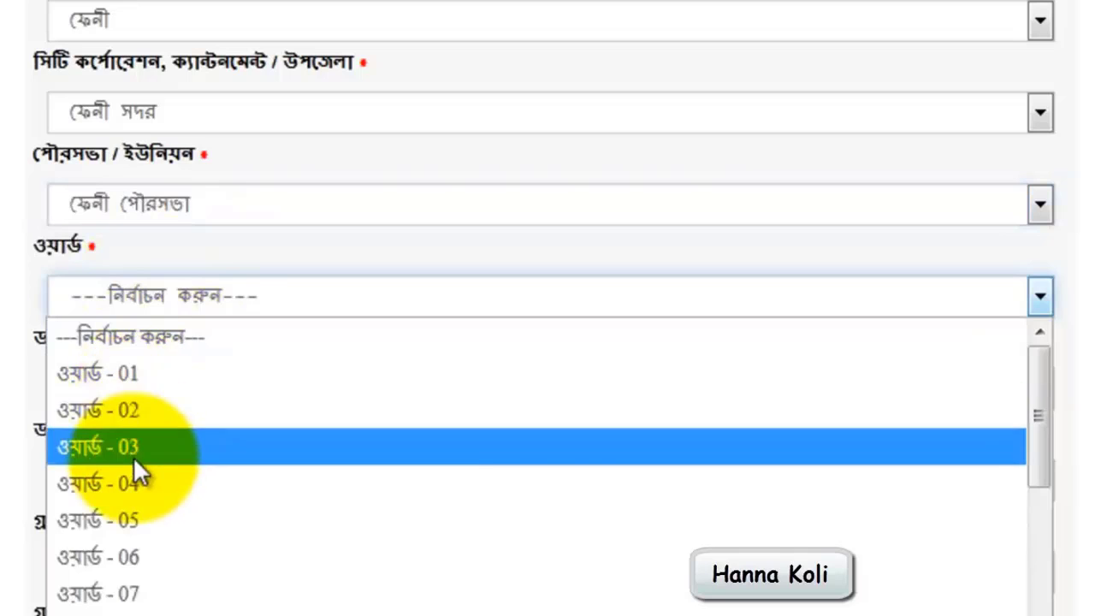
click(134, 458)
scroll(132, 459, down, 1)
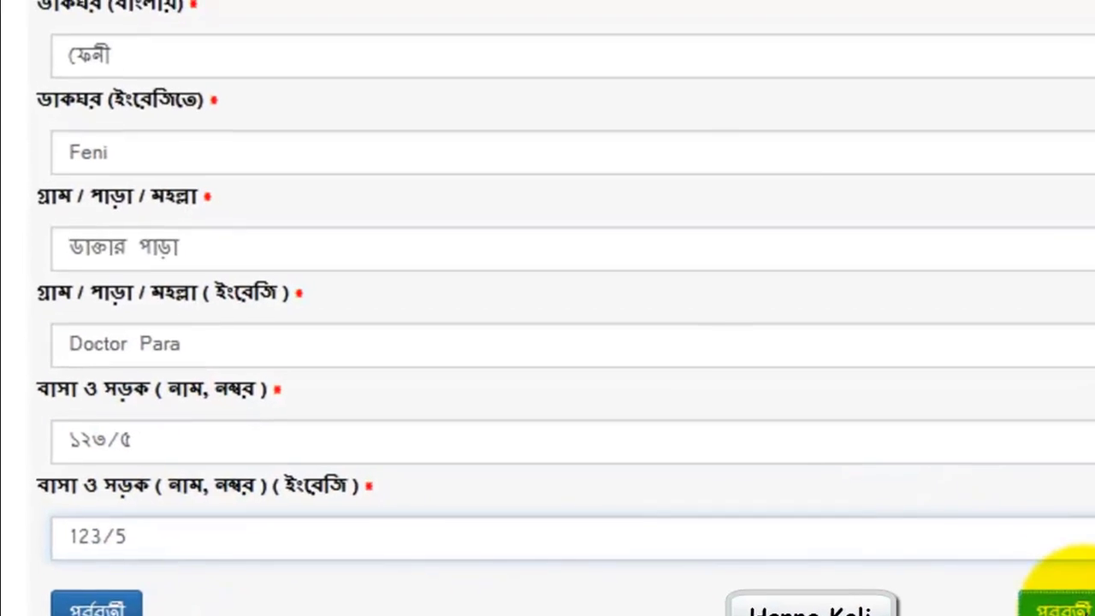
click(1042, 582)
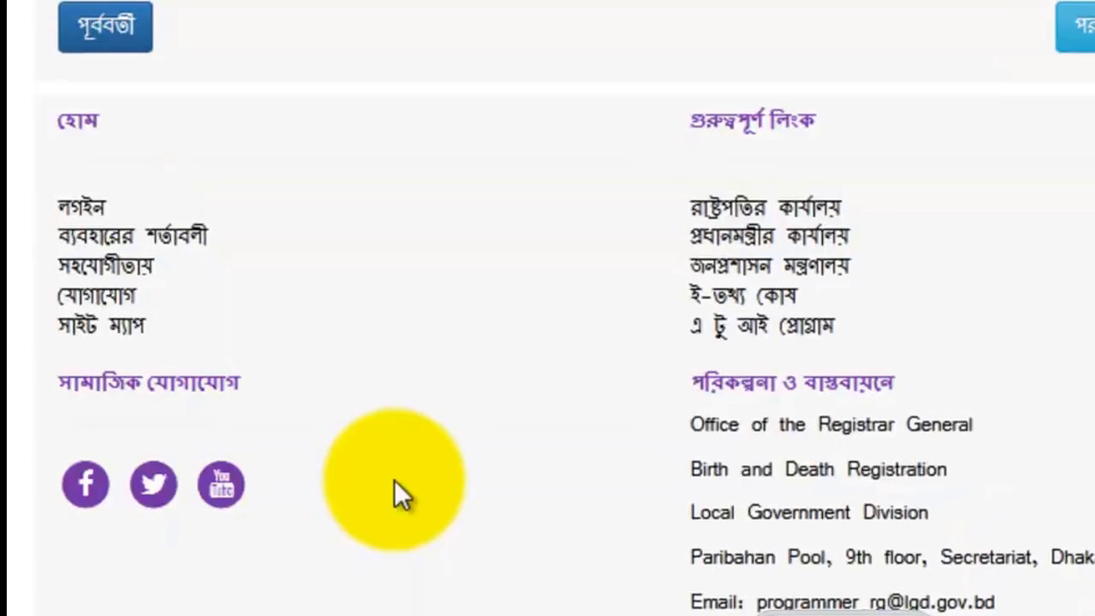
Enter the father's birth registration number and set the father's nationality to বাংলাদেশী
scroll(386, 486, up, 10)
scroll(385, 492, down, 4)
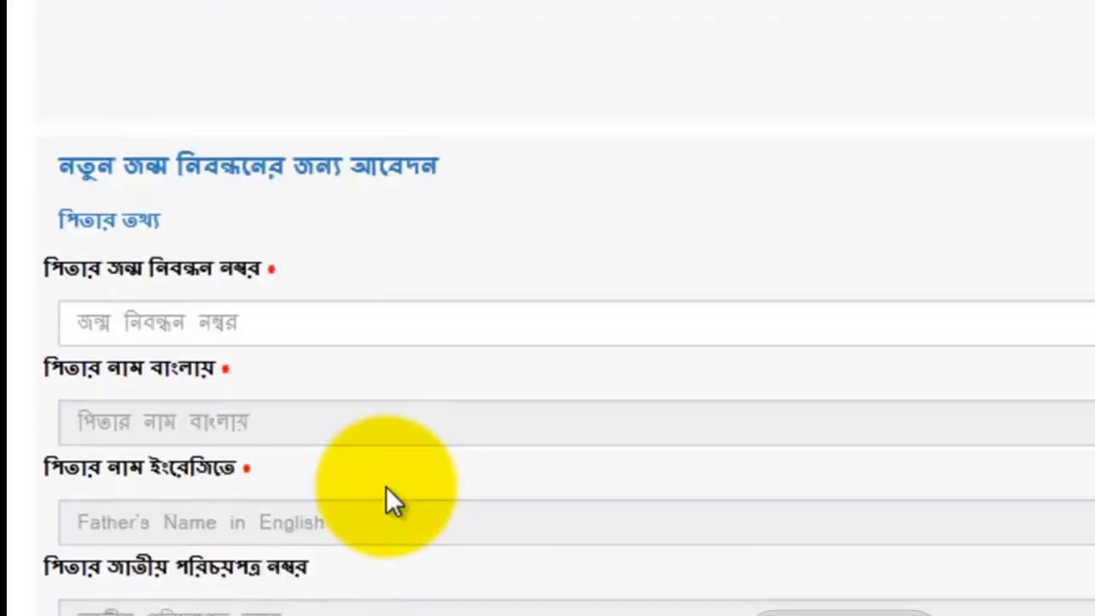
scroll(385, 491, up, 2)
scroll(385, 491, down, 2)
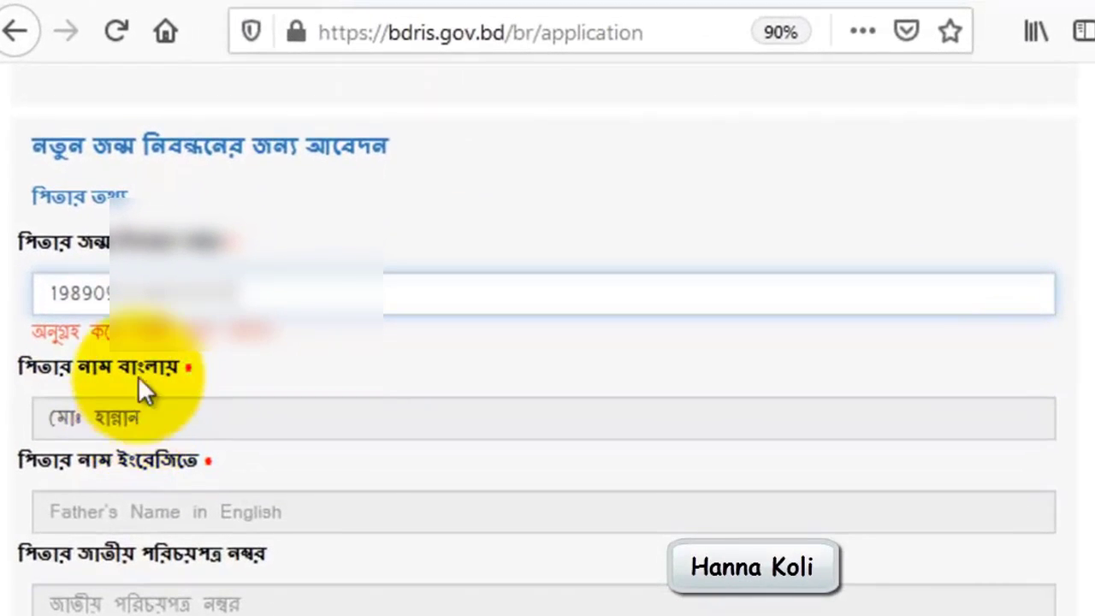
click(150, 421)
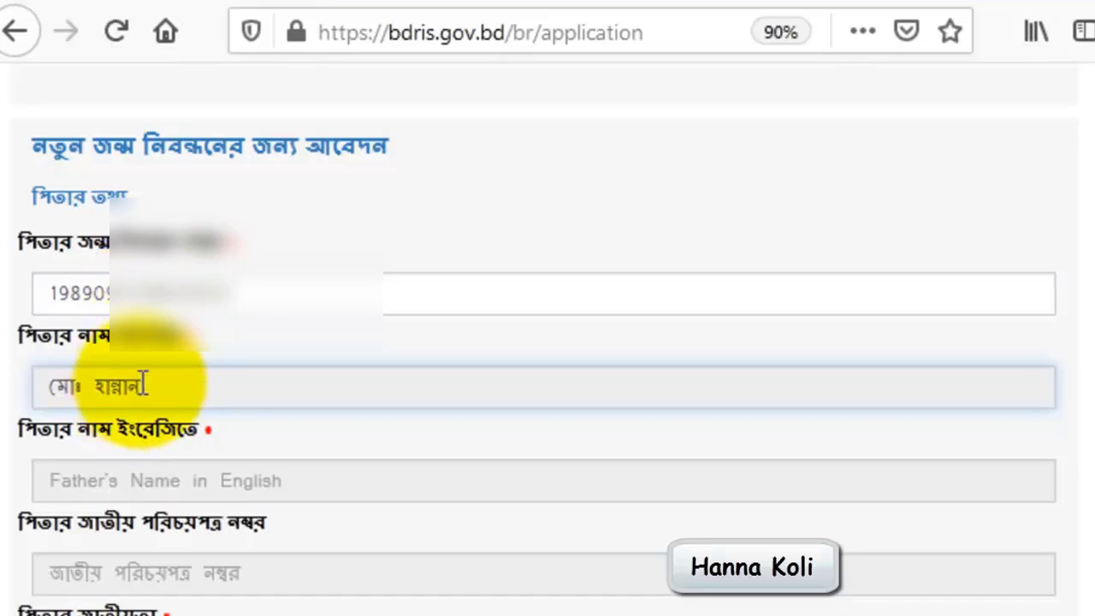
scroll(202, 432, down, 5)
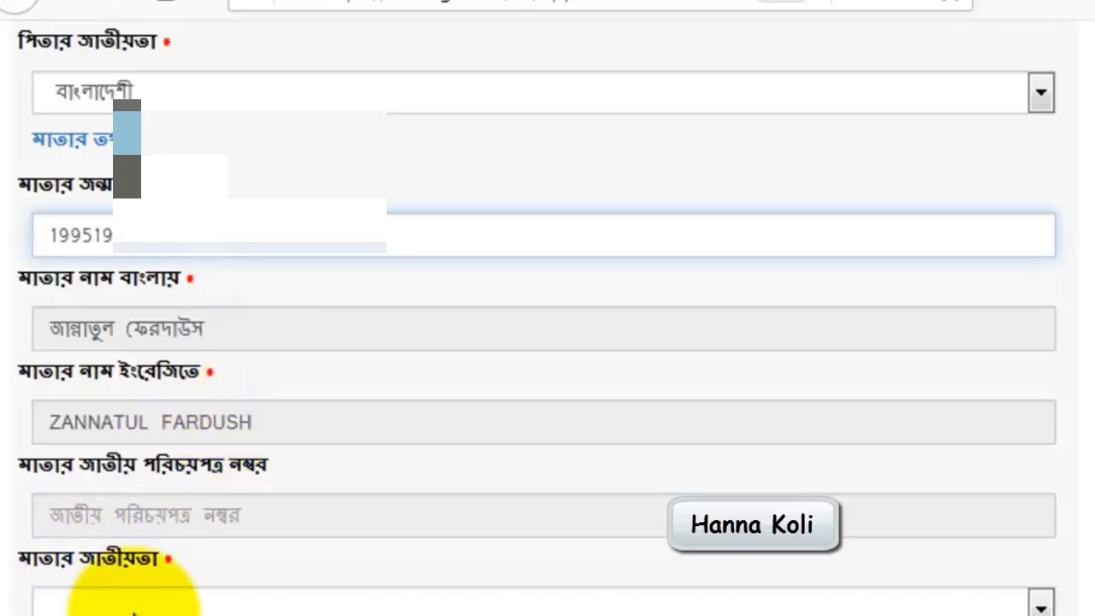
Complete the mother's birth registration number, set her nationality to বাংলাদেশী and continue to the address section
click(130, 607)
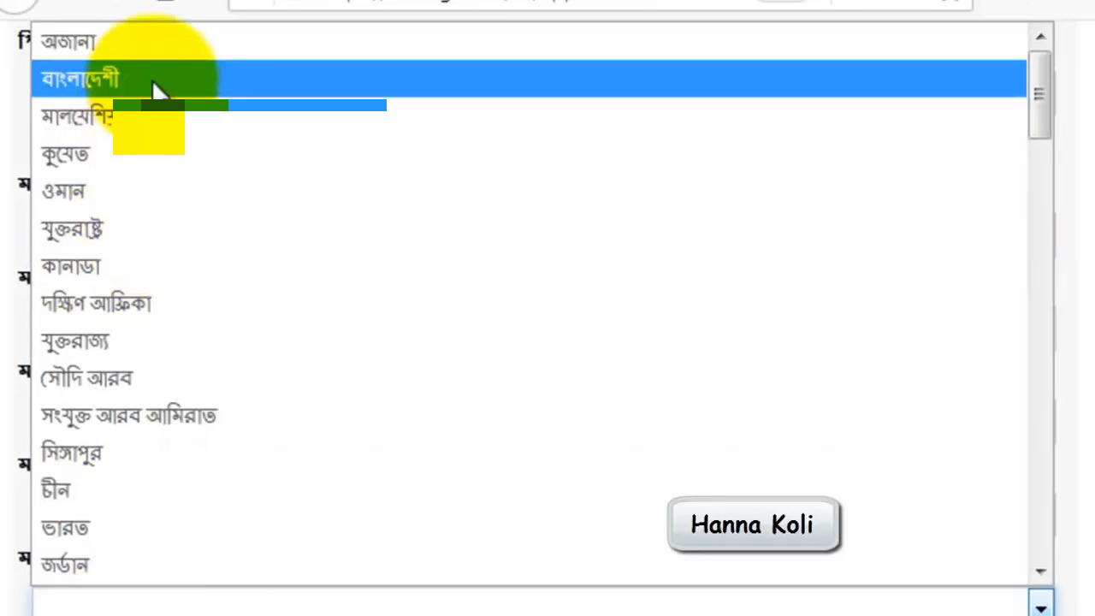
click(151, 91)
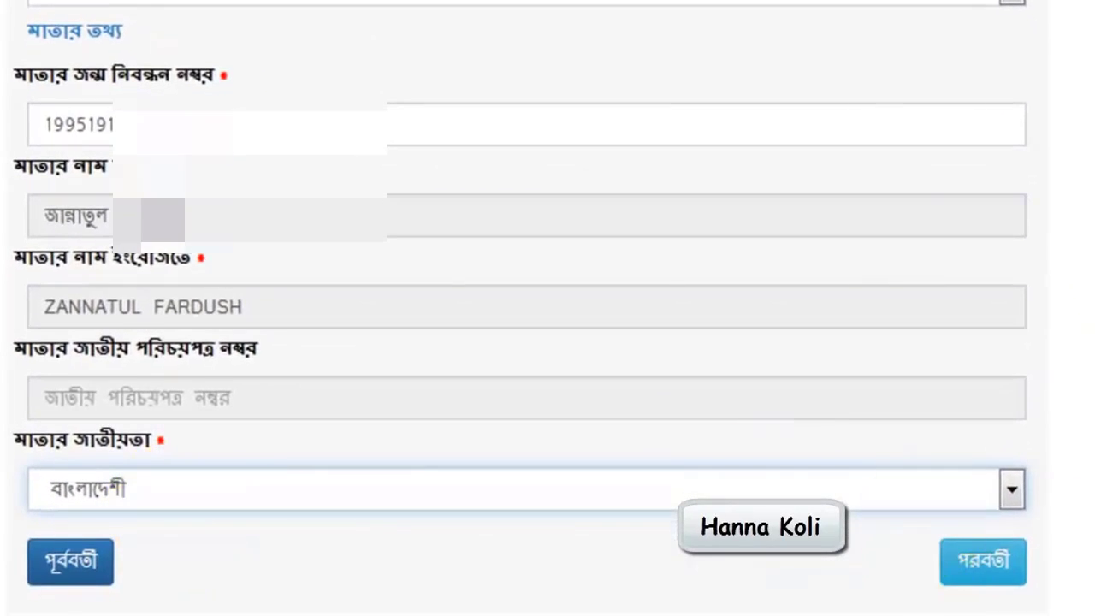
click(992, 565)
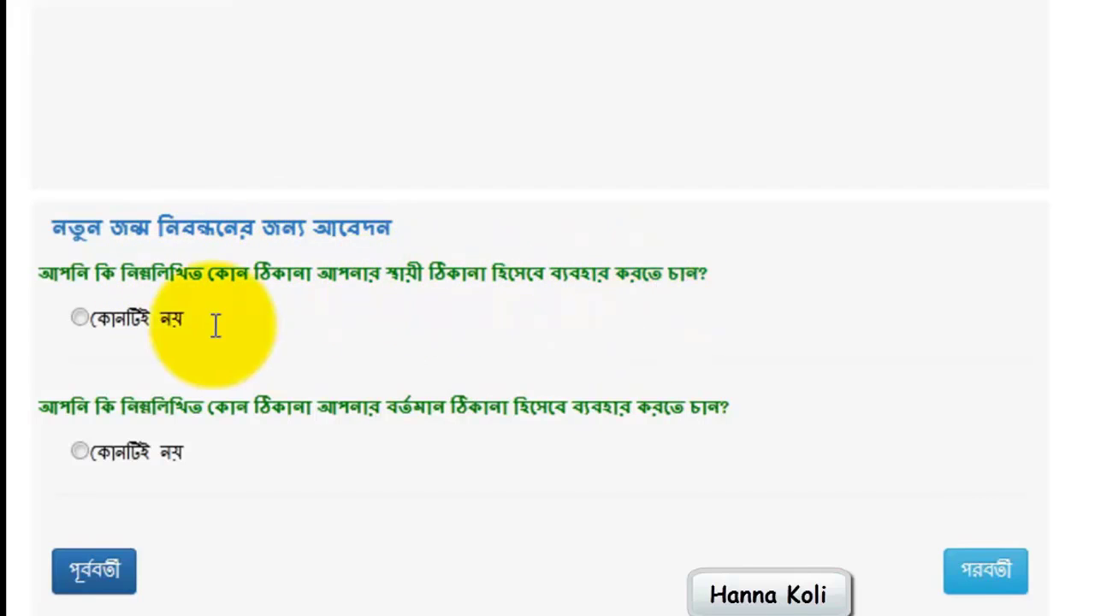
Choose কোনটিই নয় for the permanent address and clear the option that makes it the same as the birthplace address
click(79, 319)
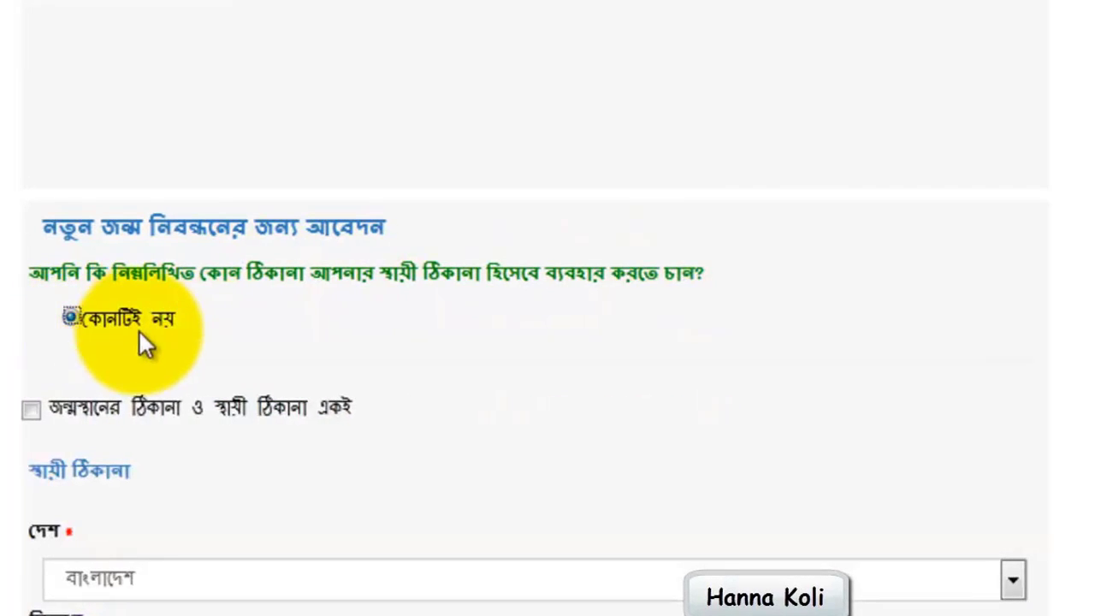
scroll(192, 363, down, 3)
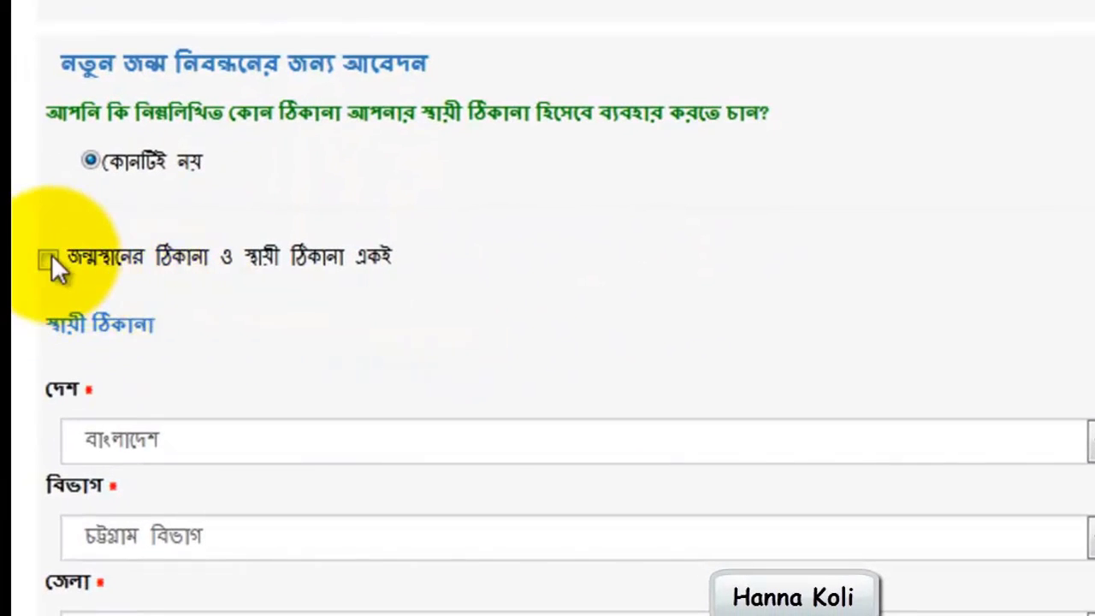
click(49, 258)
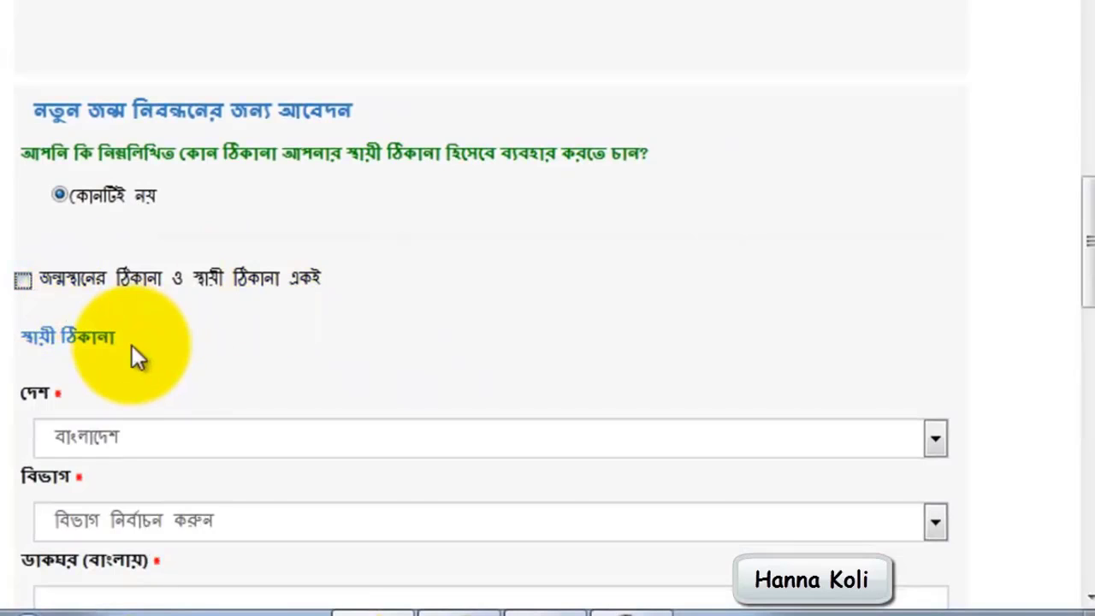
Set the permanent address's division to চট্টগ্রাম বিভাগ and its district to ফেনী
scroll(124, 355, down, 1)
scroll(120, 360, down, 3)
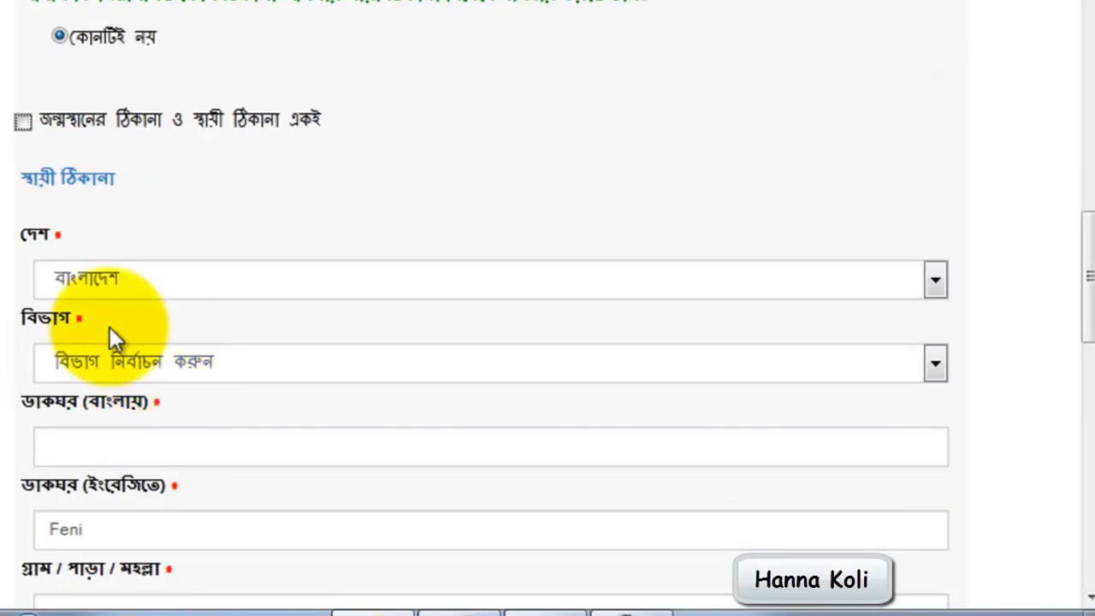
scroll(167, 229, down, 4)
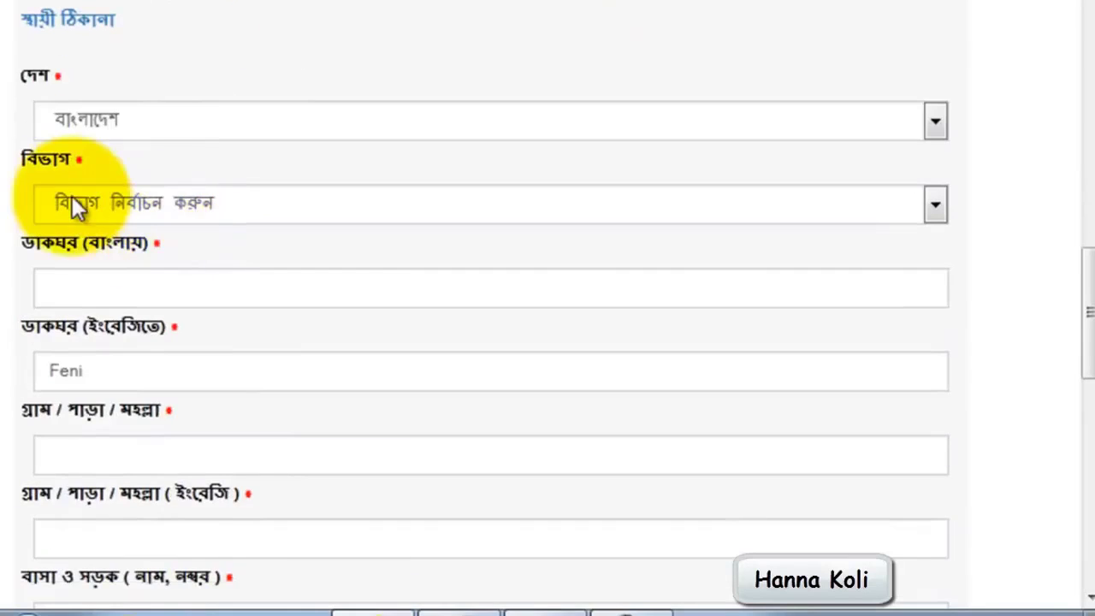
click(80, 211)
click(86, 308)
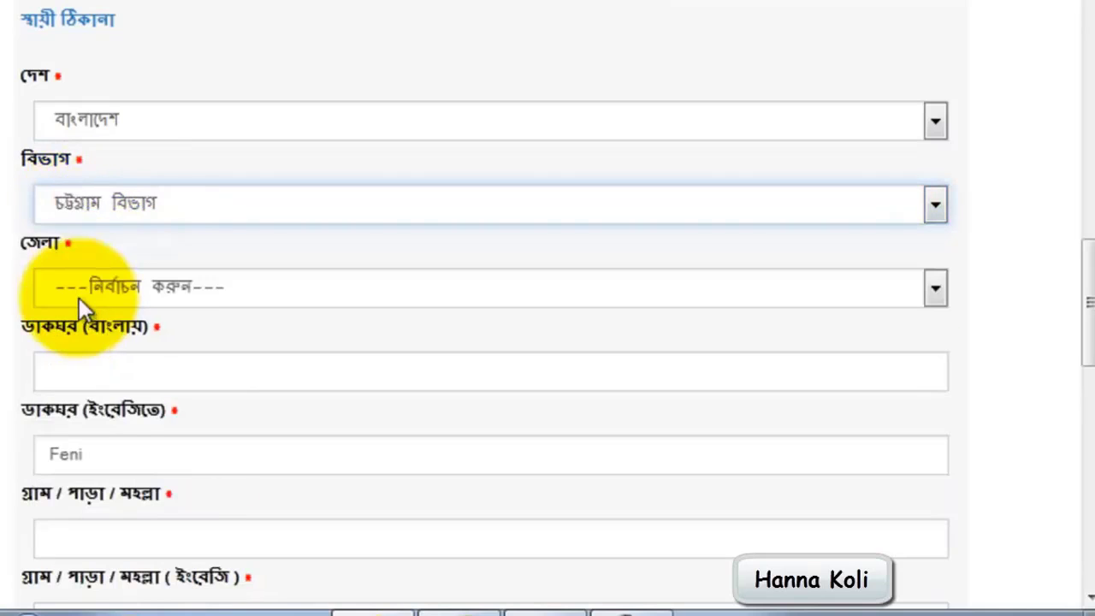
click(90, 288)
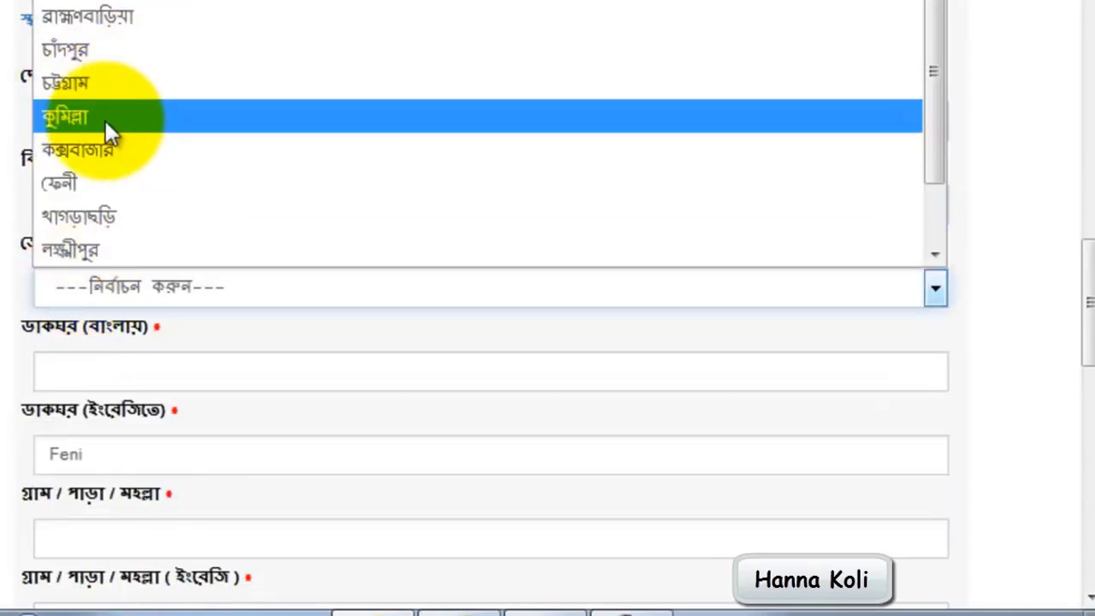
click(61, 184)
Select the permanent address's upazila and its municipality or union
click(175, 373)
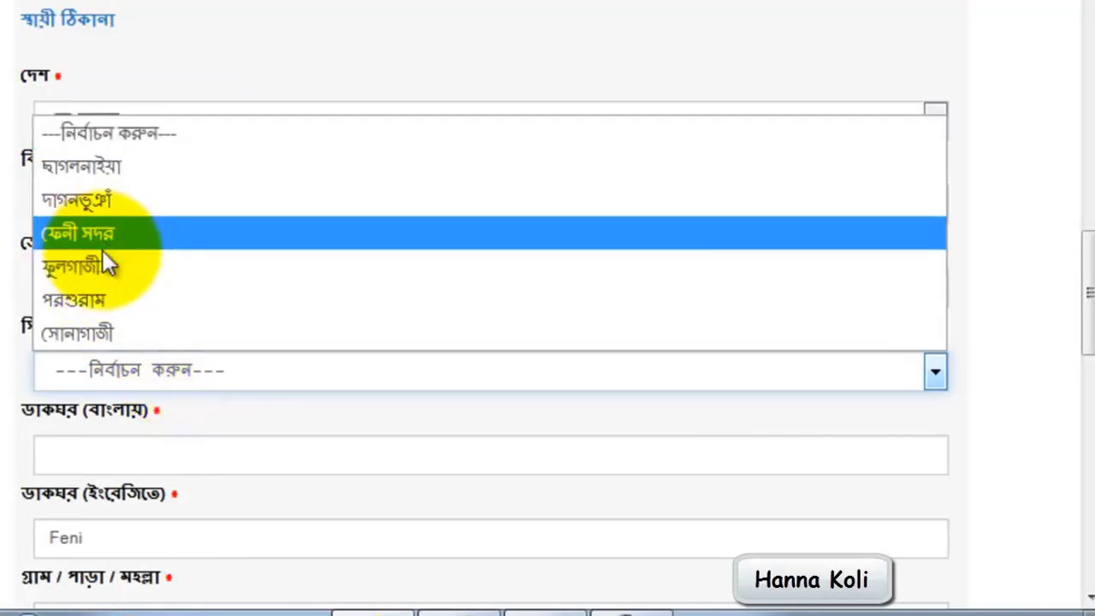
click(103, 270)
scroll(163, 308, down, 2)
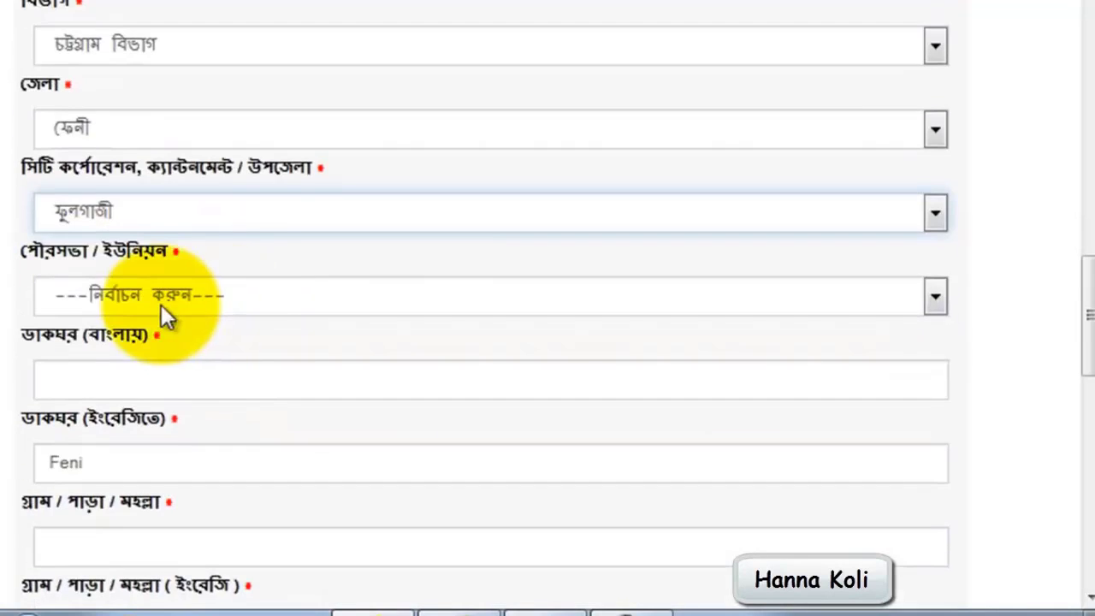
click(167, 295)
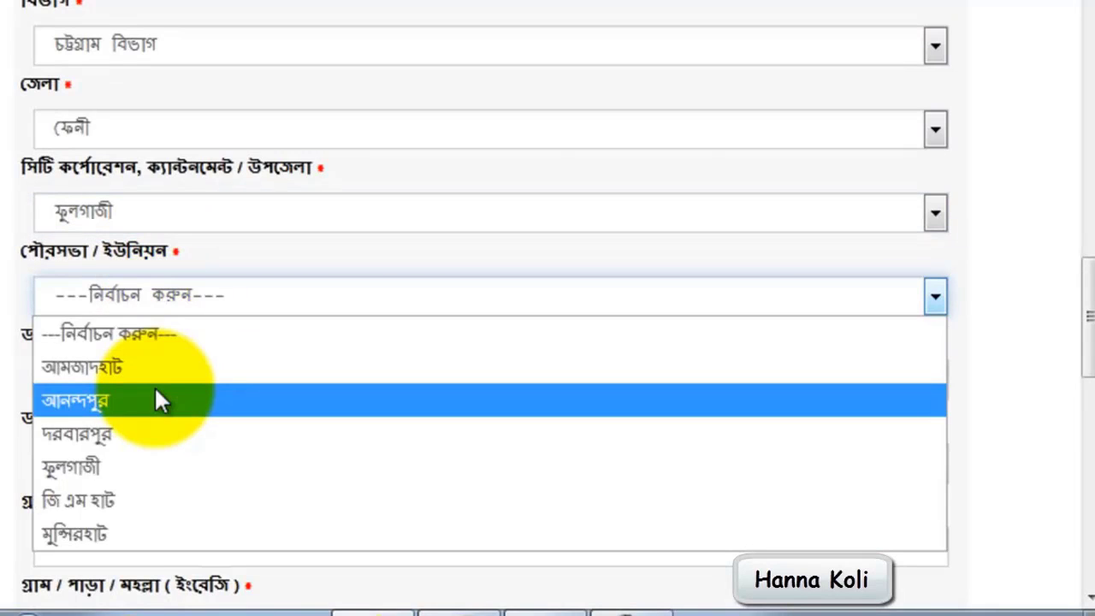
click(161, 400)
Select the permanent address's ward and fill in its post office in Bangla and English
scroll(176, 381, down, 2)
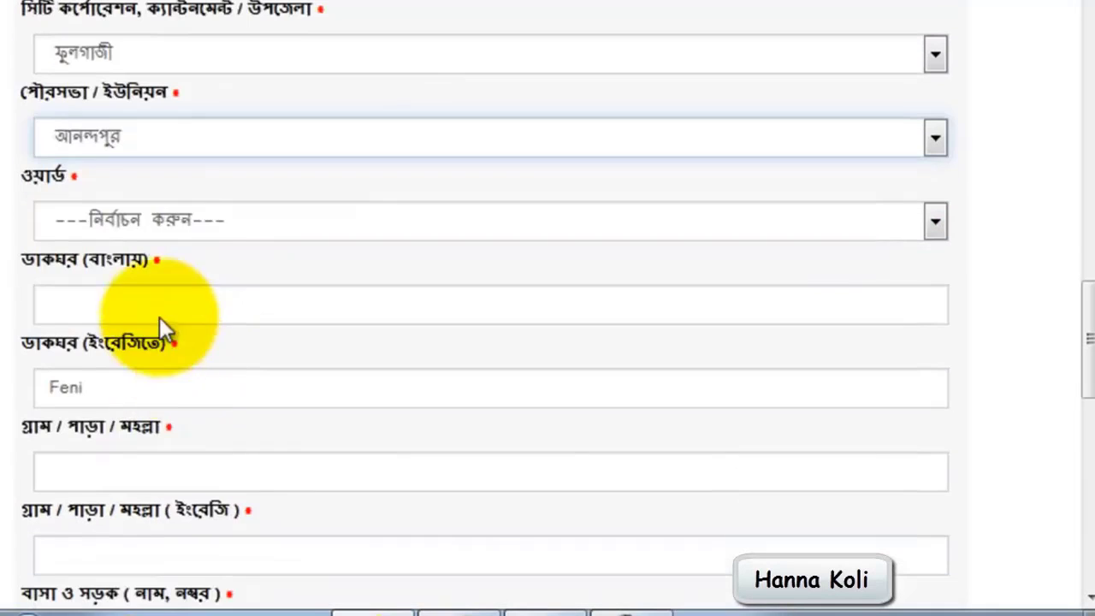
click(173, 235)
click(119, 333)
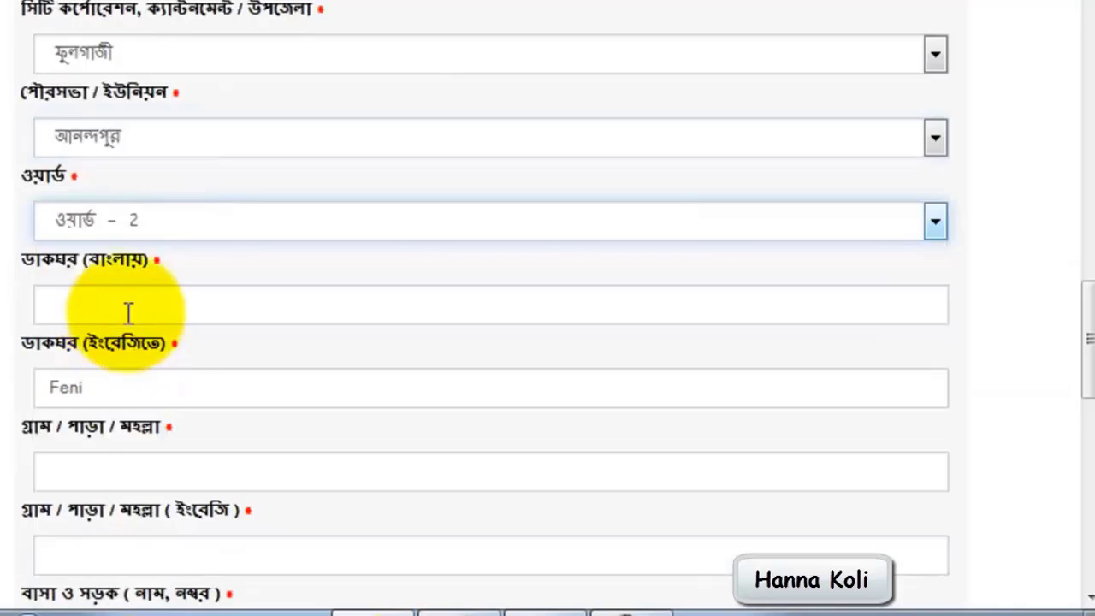
click(130, 306)
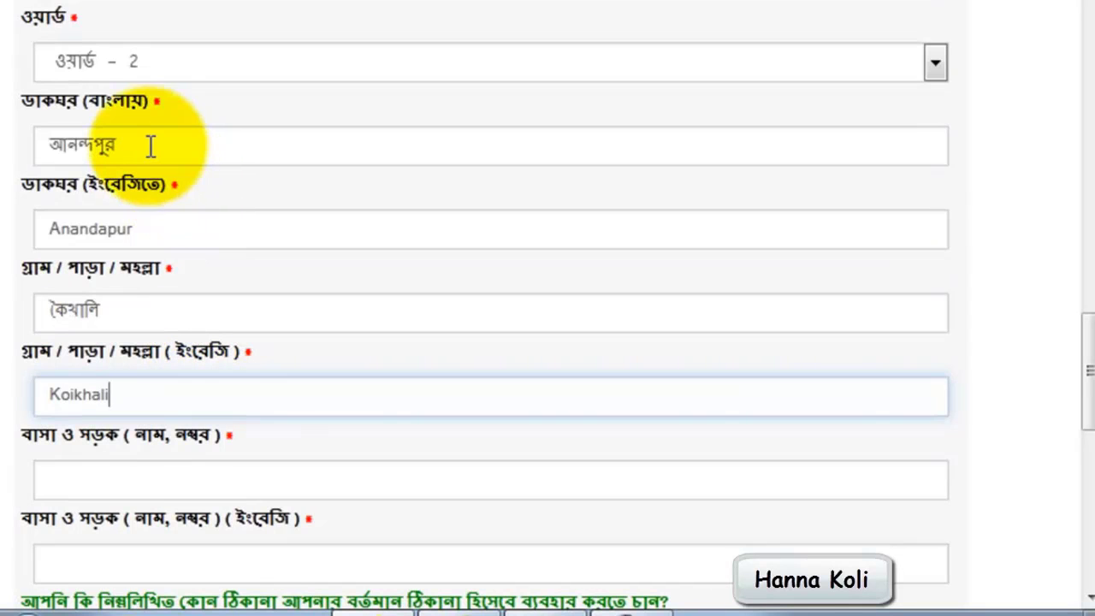
click(150, 146)
click(151, 228)
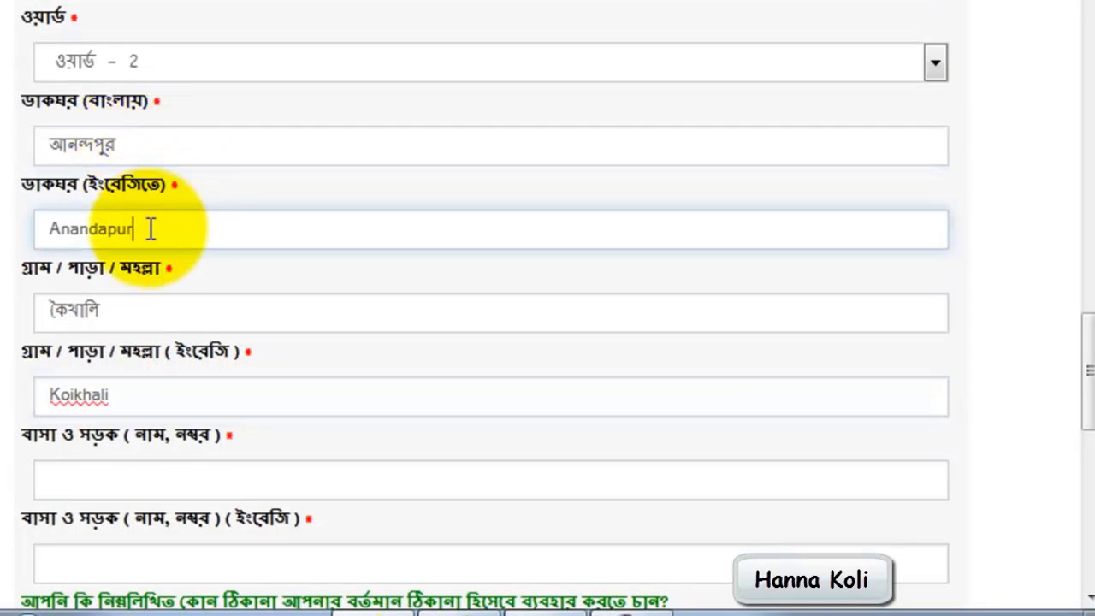
Complete the permanent address's village in Bangla and English, and enter a hyphen in both house and road fields
click(127, 303)
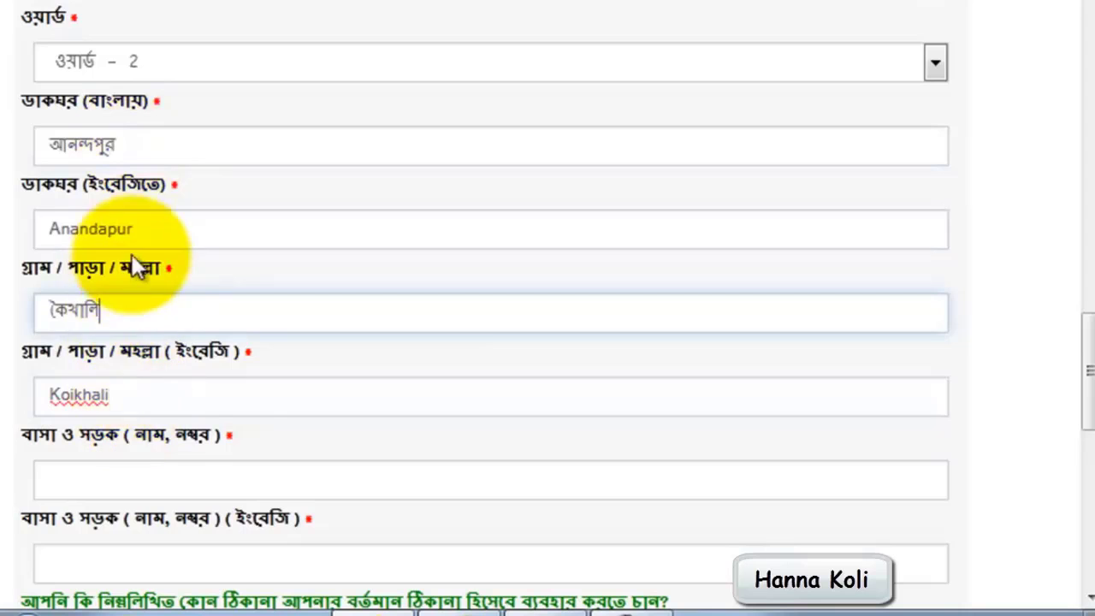
click(121, 405)
scroll(121, 409, down, 2)
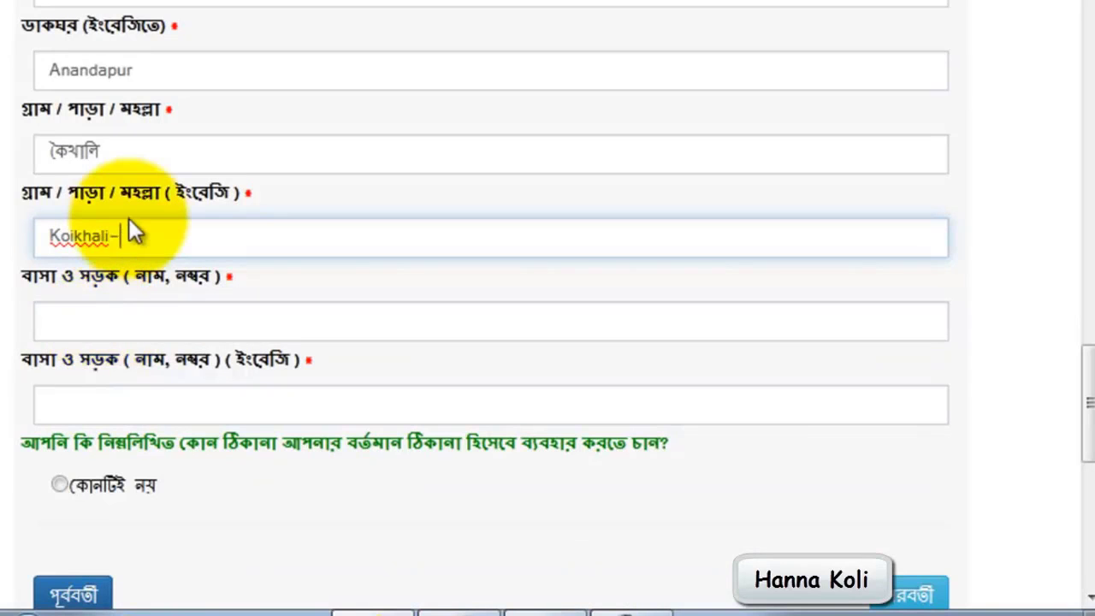
key(BackSpace)
click(124, 319)
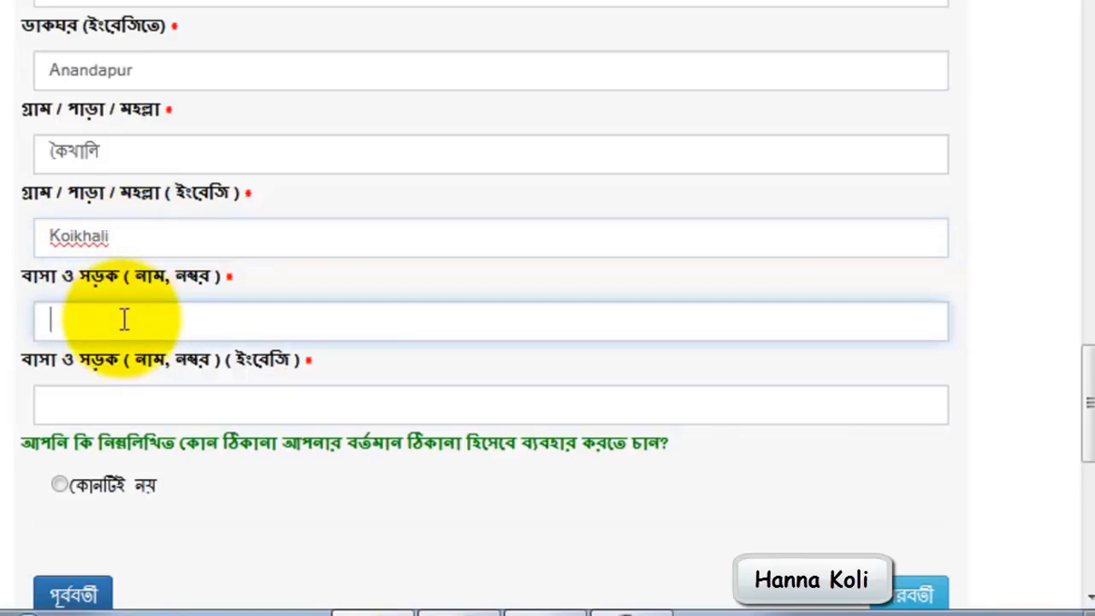
click(133, 415)
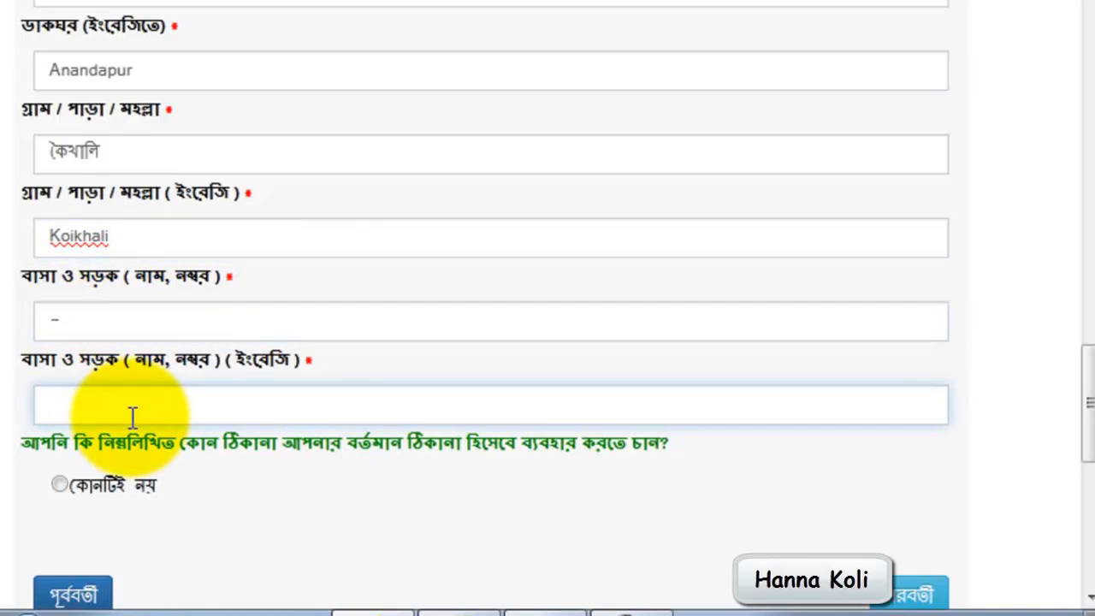
scroll(133, 415, down, 2)
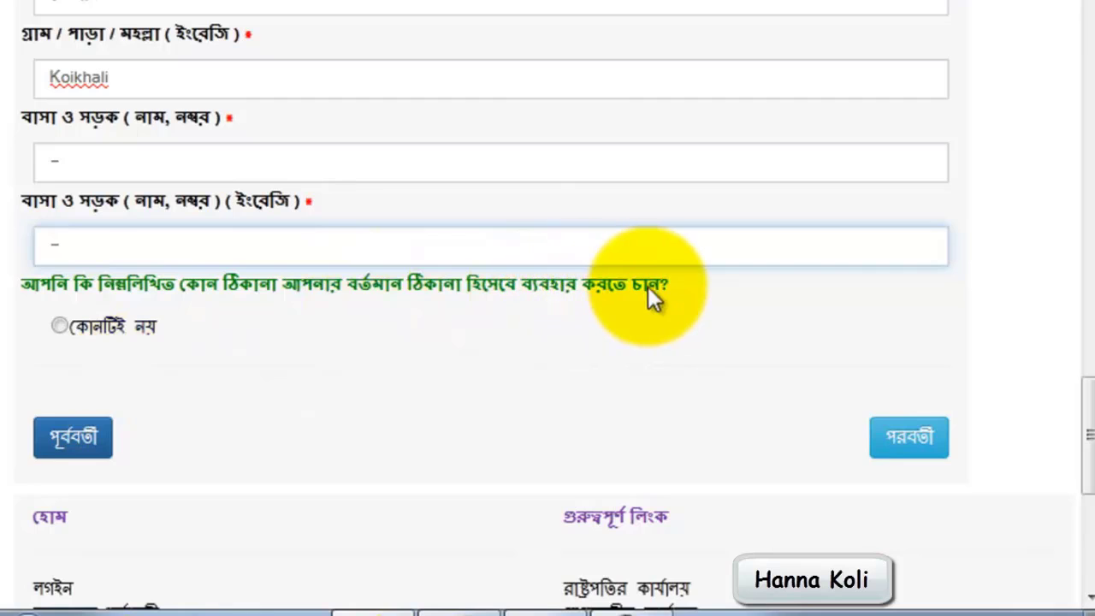
Choose কোনটিই নয় for the present address so that its own address fields open
click(60, 327)
scroll(128, 354, down, 3)
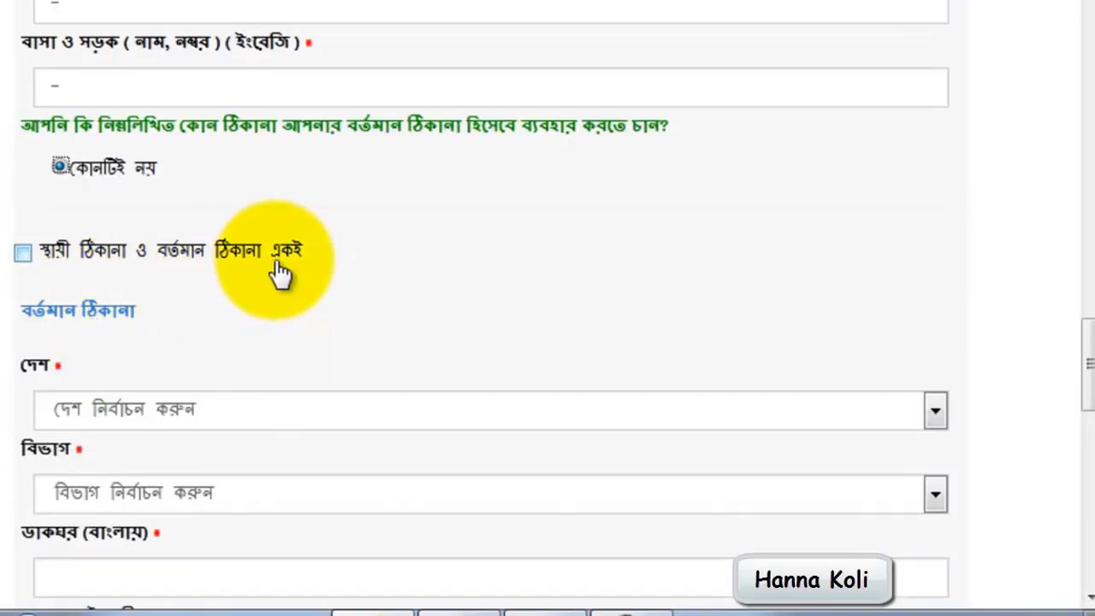
scroll(272, 291, down, 3)
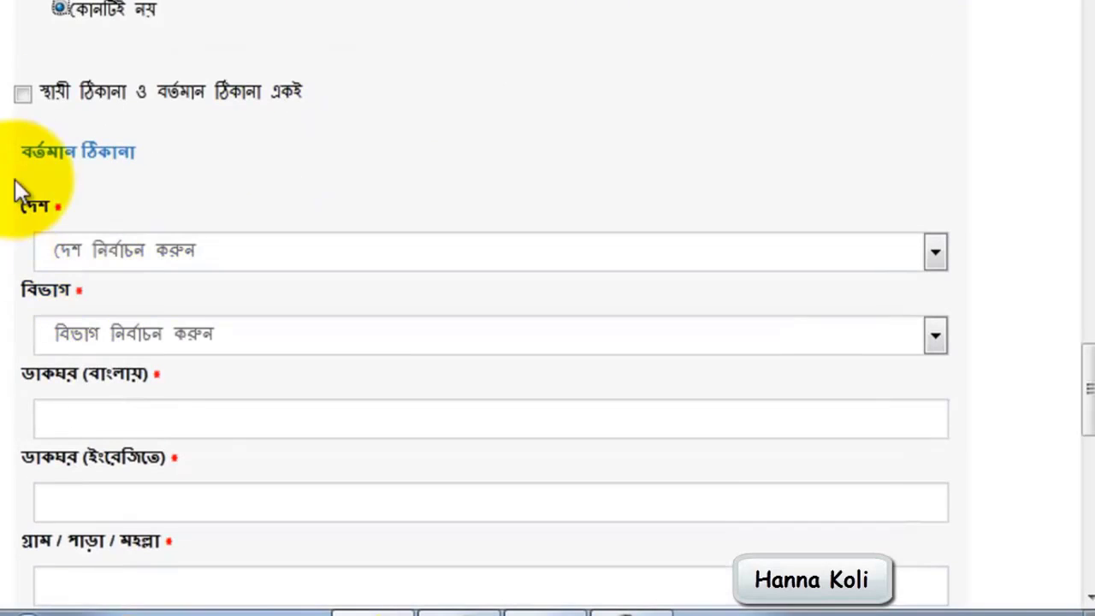
Try making the present address the same as the permanent one, check the copied fields, and clear that option again
click(24, 95)
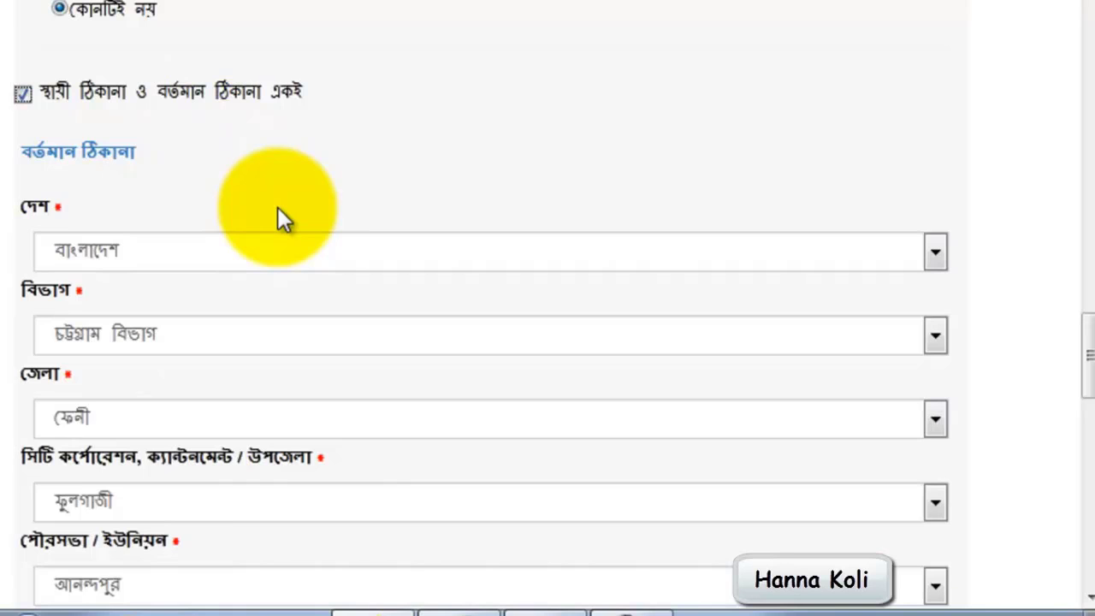
scroll(278, 207, down, 5)
scroll(278, 207, up, 5)
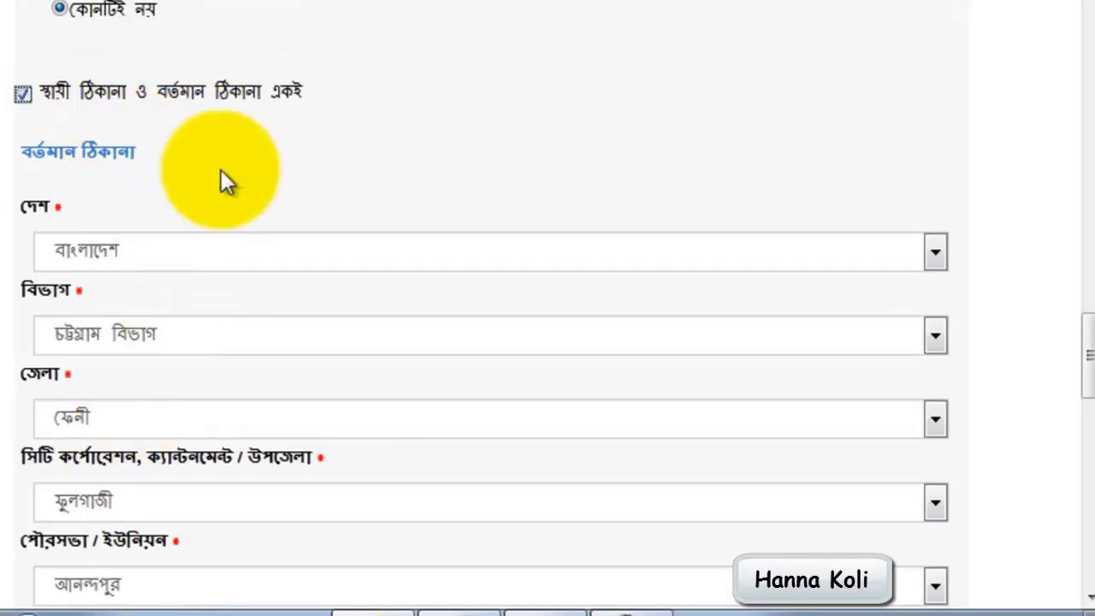
scroll(436, 277, down, 5)
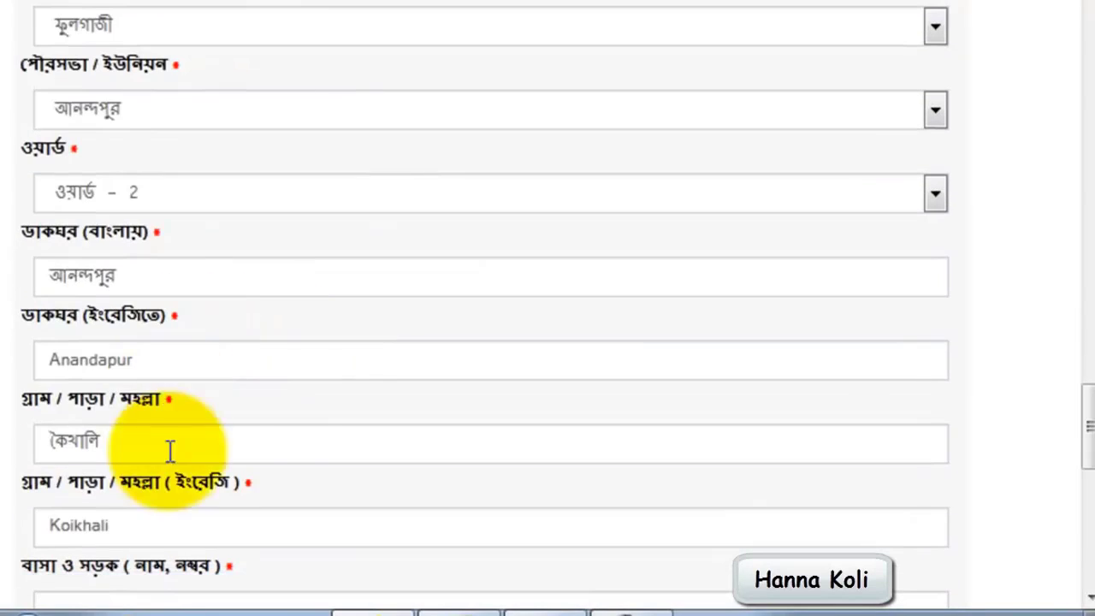
scroll(246, 369, down, 2)
scroll(245, 368, up, 3)
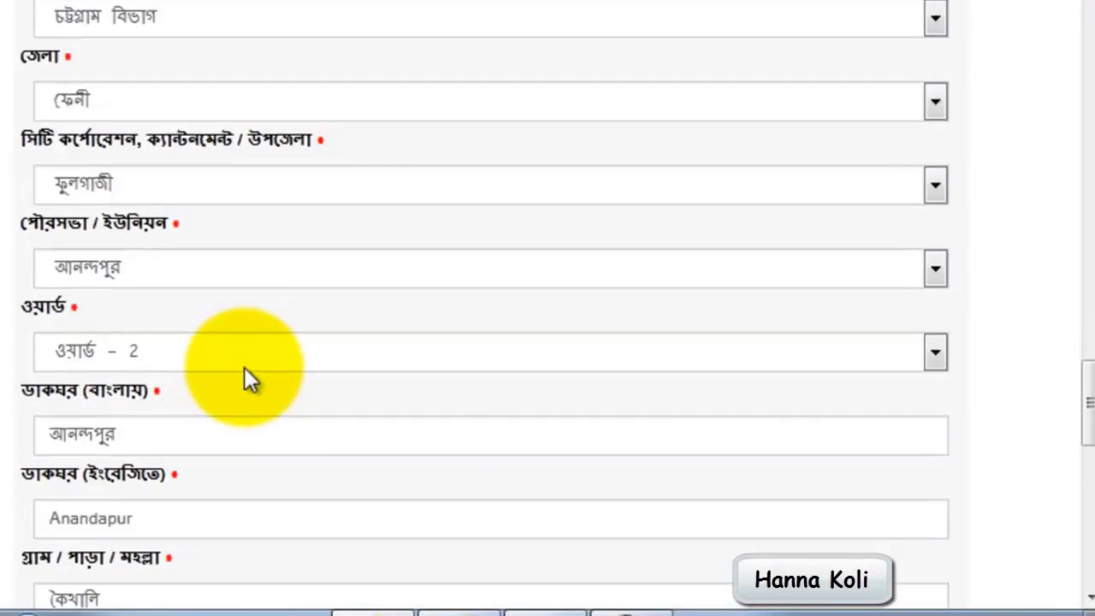
scroll(245, 376, up, 2)
scroll(183, 305, up, 2)
scroll(199, 370, down, 2)
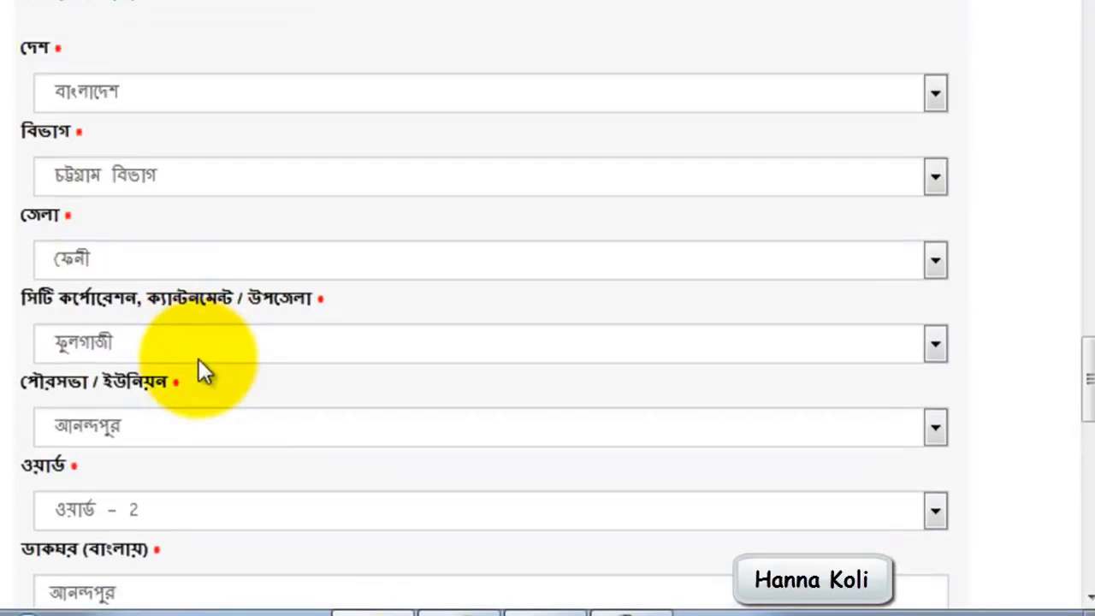
scroll(213, 410, down, 4)
scroll(213, 416, up, 6)
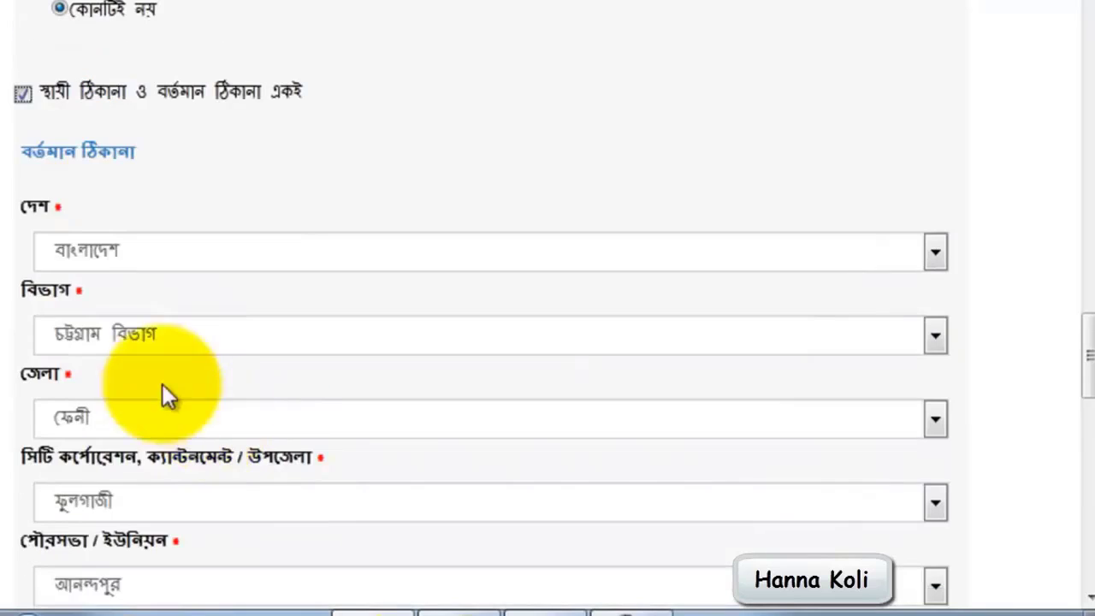
click(23, 94)
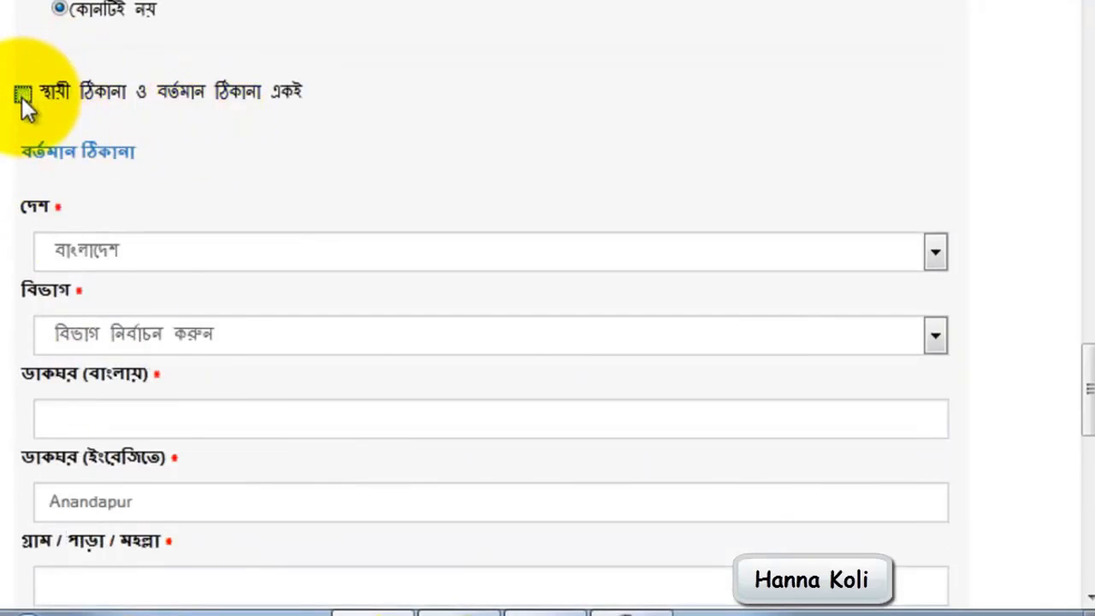
Make the present address the same as the permanent address and continue to the applicant's declaration page
scroll(149, 342, down, 8)
scroll(147, 402, up, 3)
scroll(146, 385, up, 5)
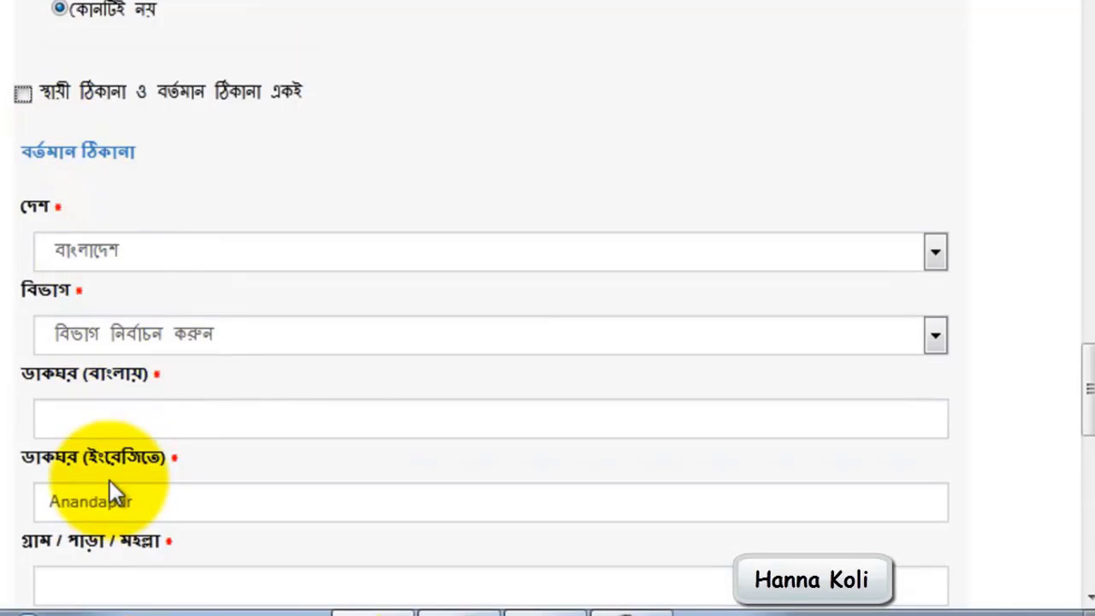
click(22, 92)
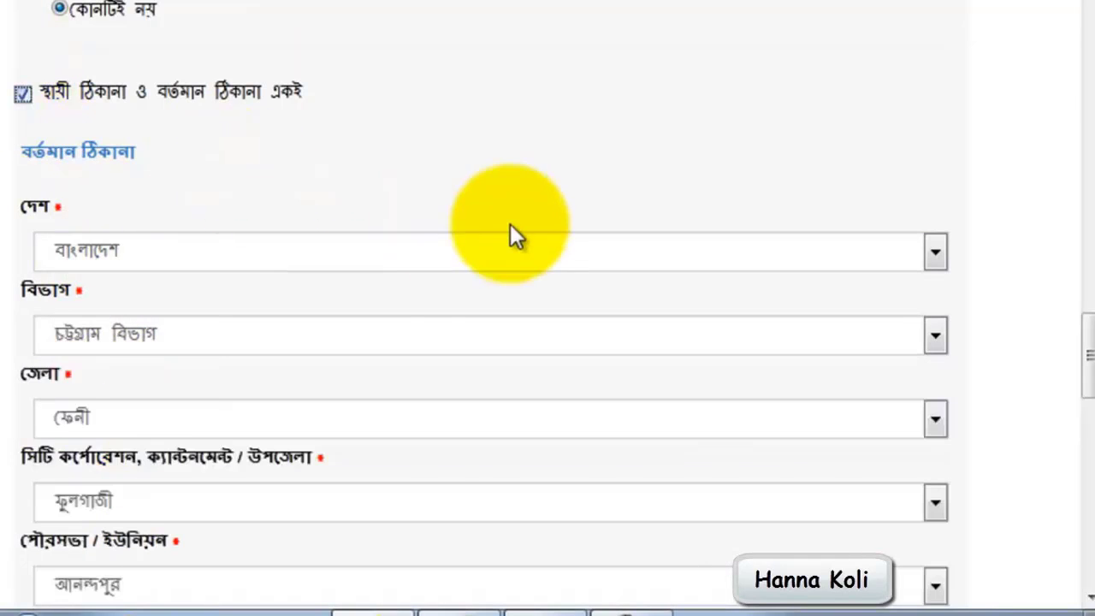
scroll(513, 237, down, 10)
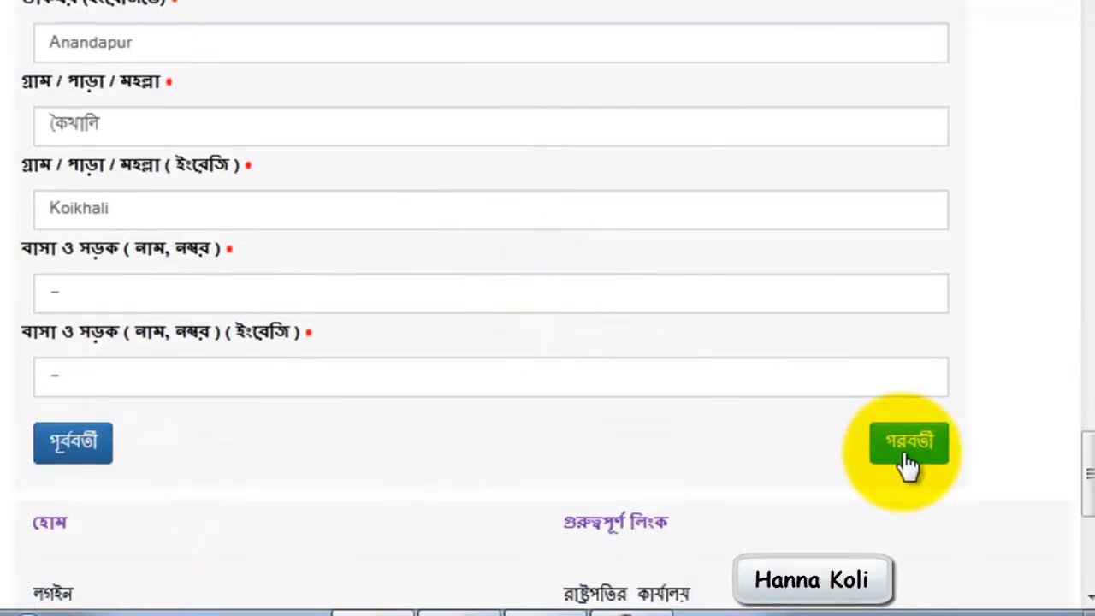
click(925, 457)
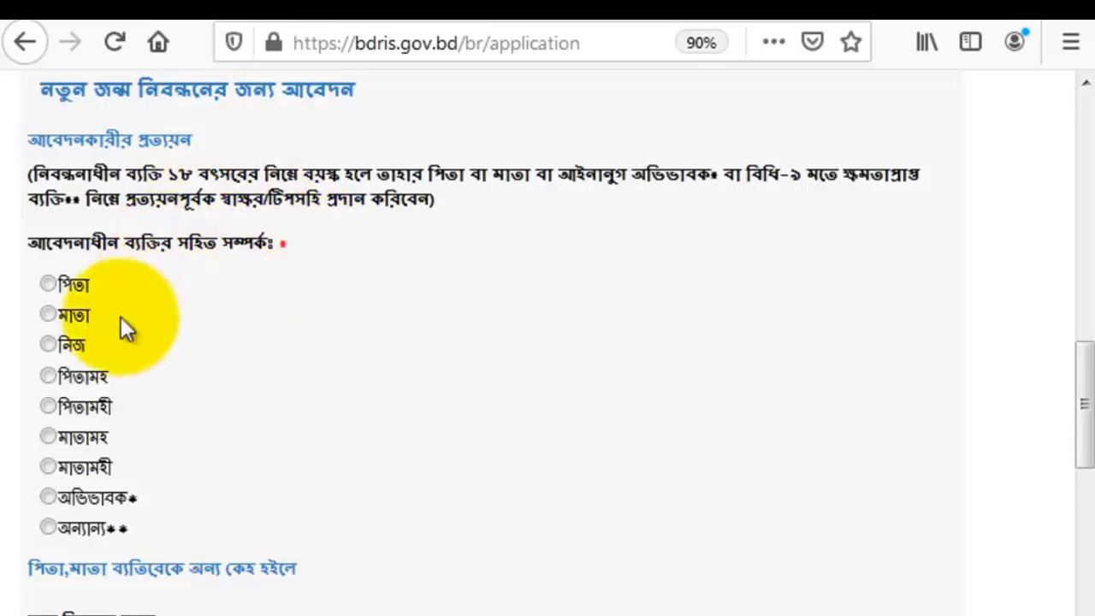
Set the applicant's relationship to পিতা, trying মাতা in between, and enter the contact phone number
click(50, 285)
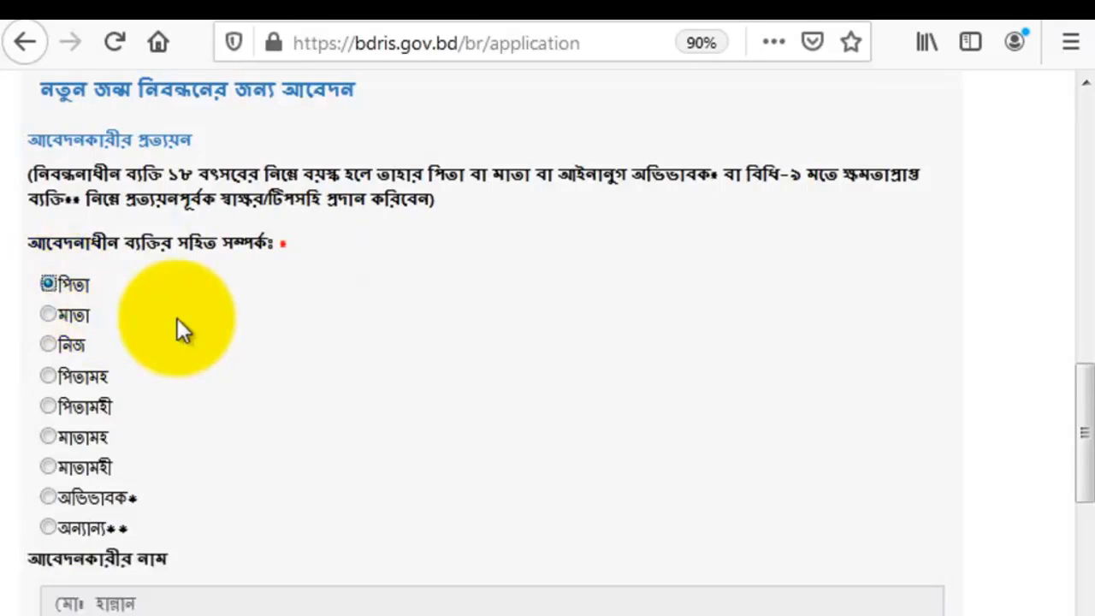
scroll(177, 321, down, 3)
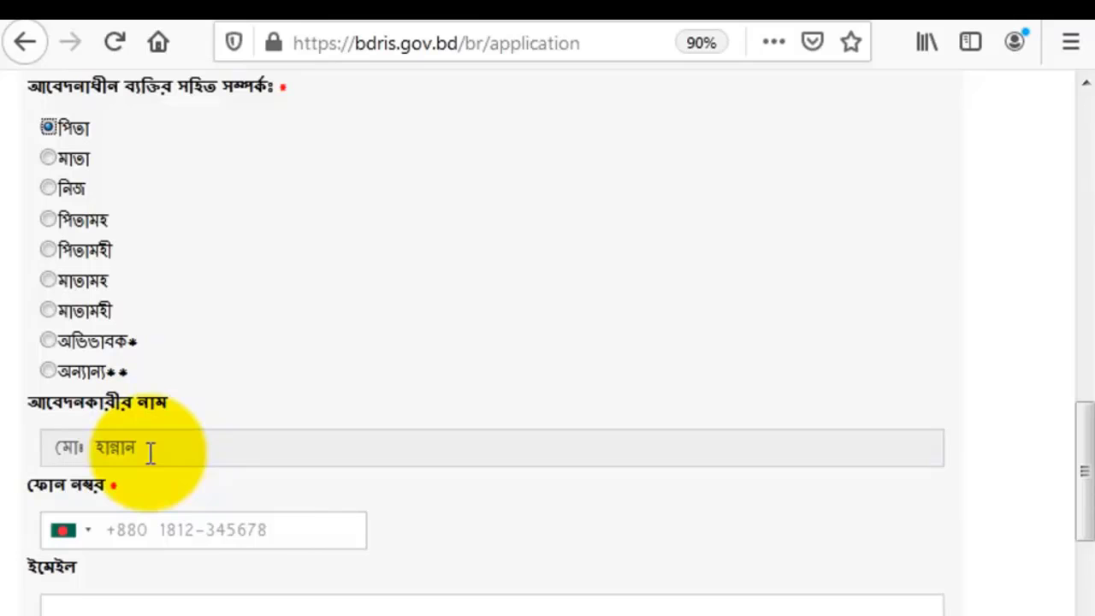
click(52, 158)
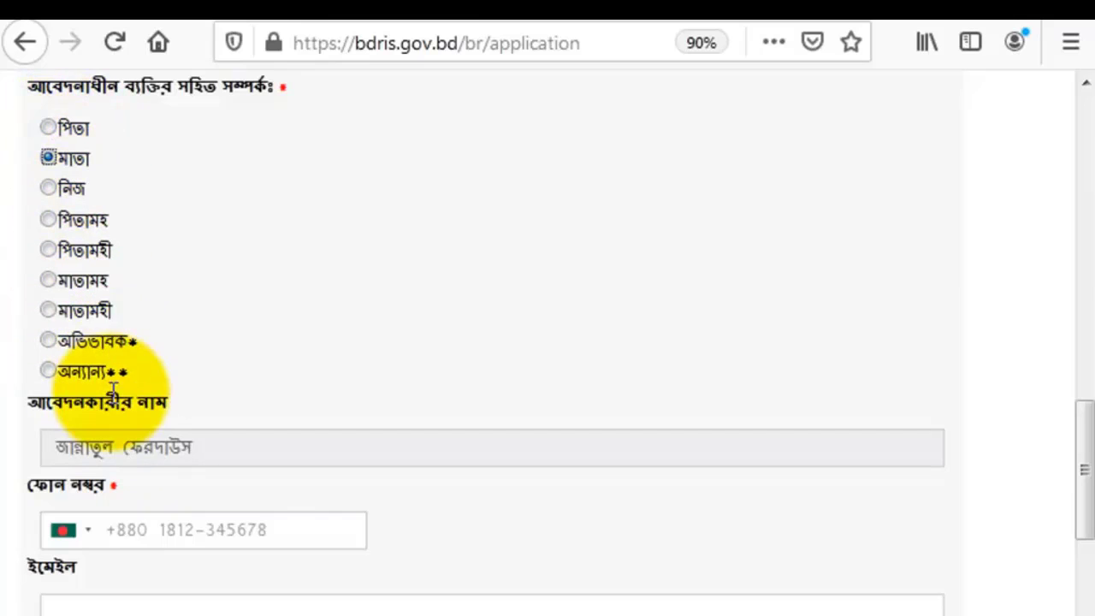
click(48, 126)
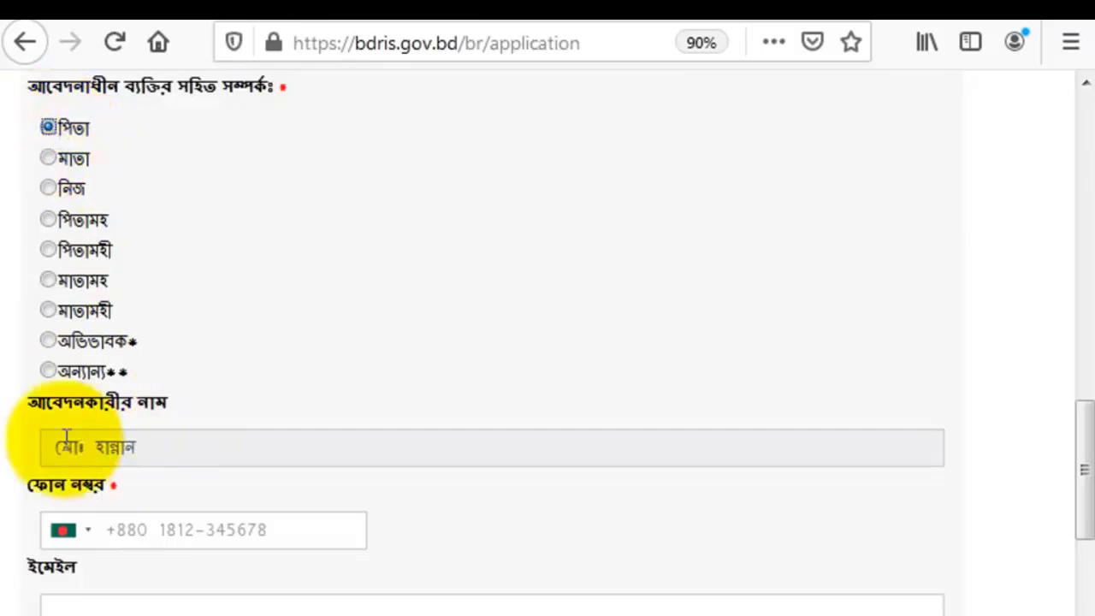
click(183, 531)
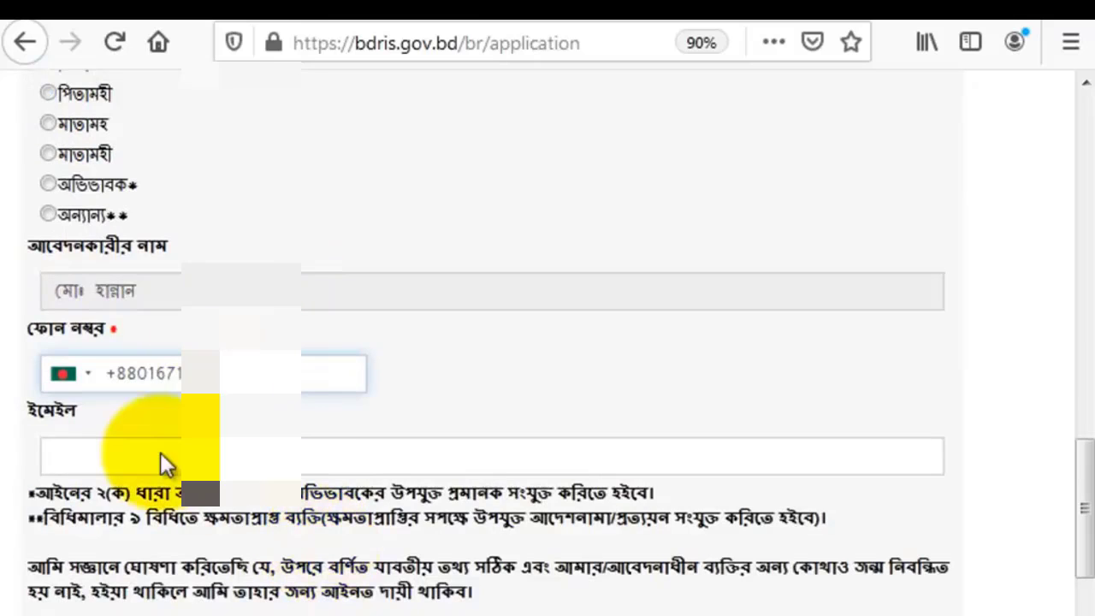
click(155, 463)
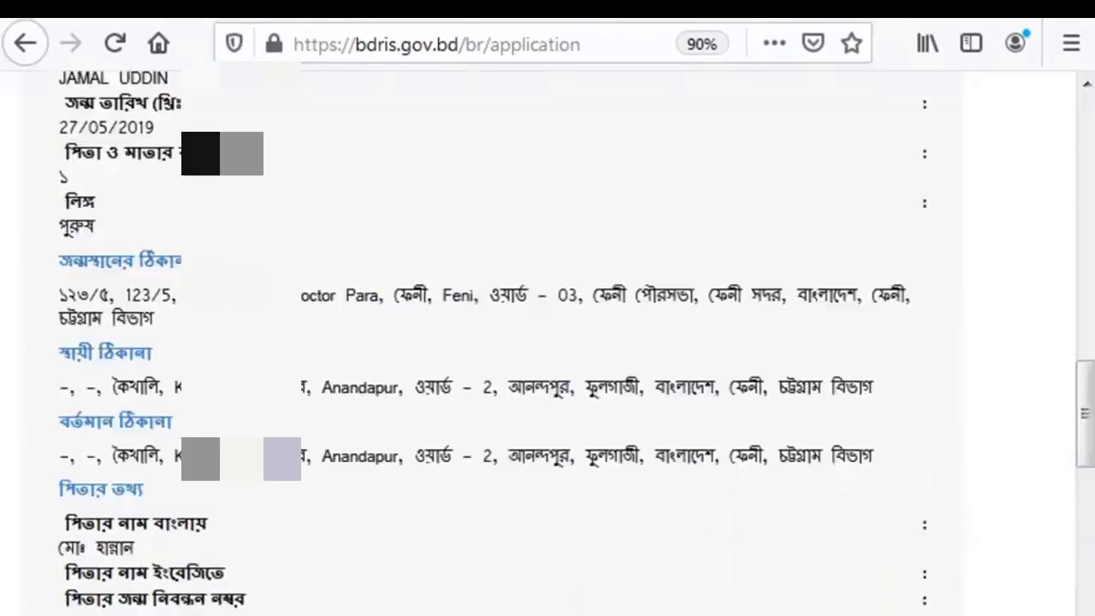
Read the pre-submission notice and check the summary's identity, birthplace, permanent and present addresses, and parents' details
scroll(447, 612, up, 2)
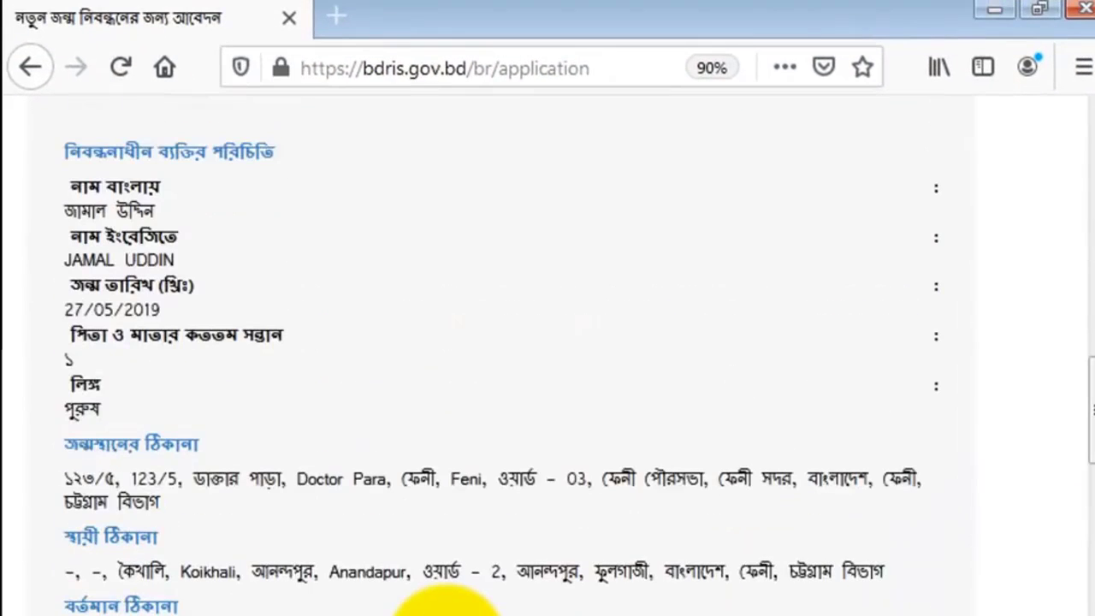
scroll(447, 608, up, 4)
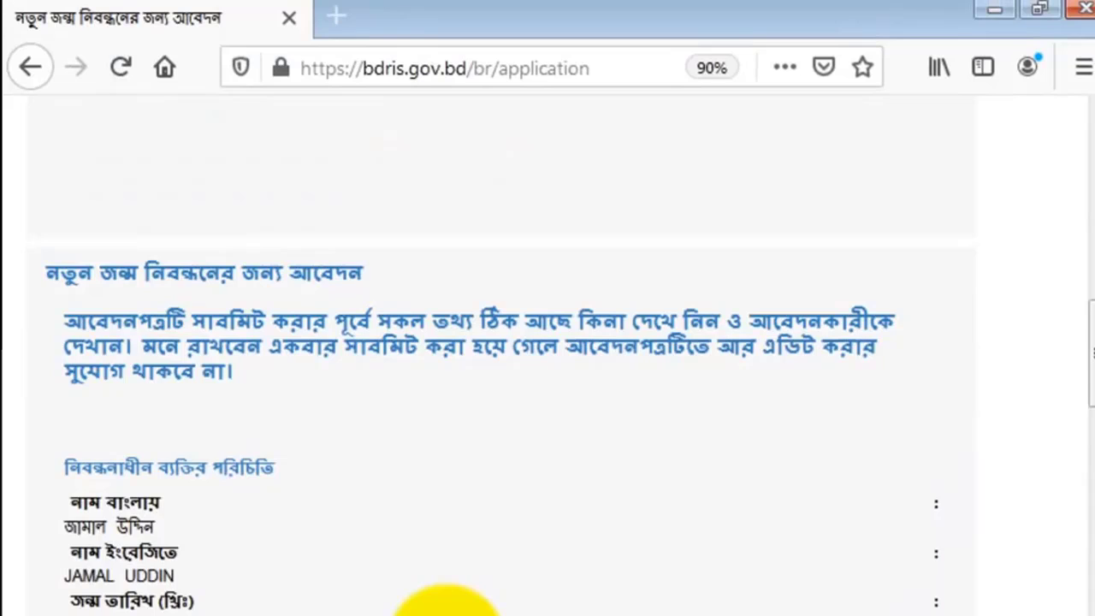
scroll(445, 609, down, 3)
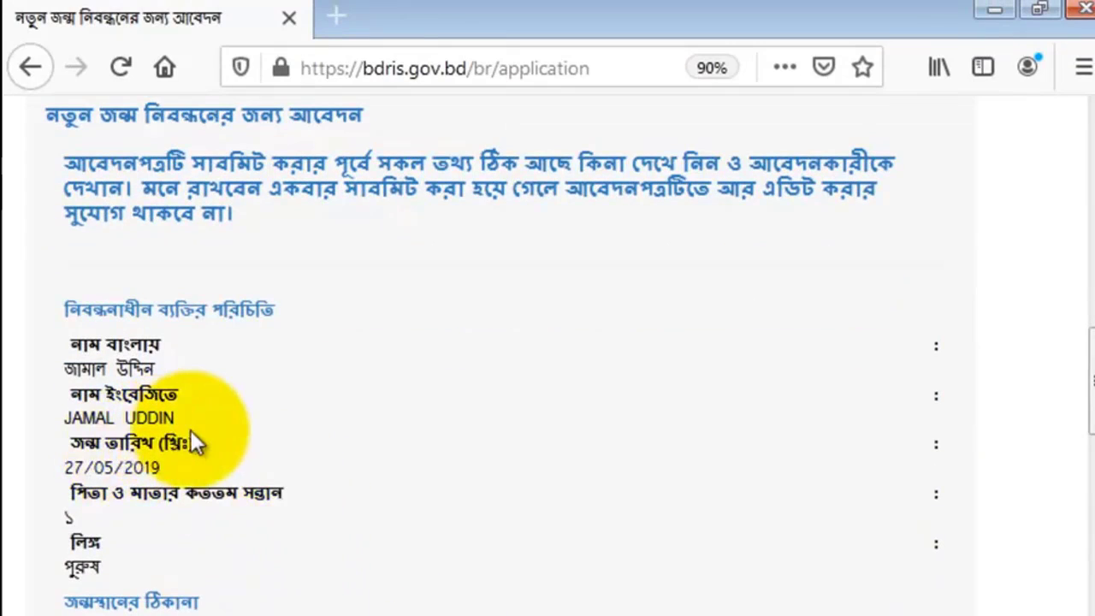
scroll(213, 445, down, 3)
scroll(333, 483, down, 1)
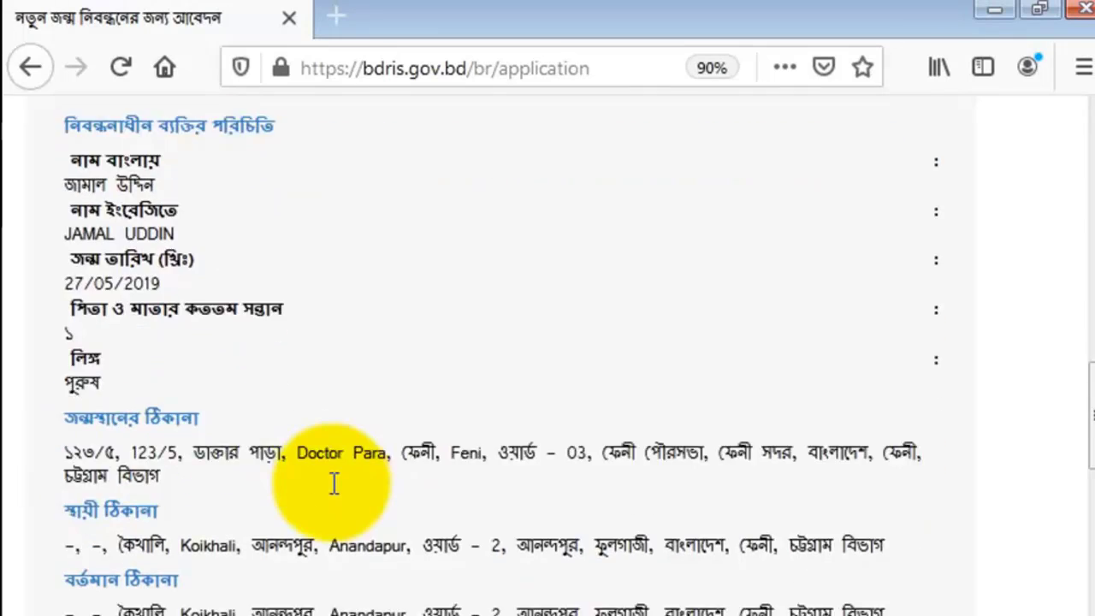
scroll(333, 483, down, 4)
scroll(318, 513, up, 5)
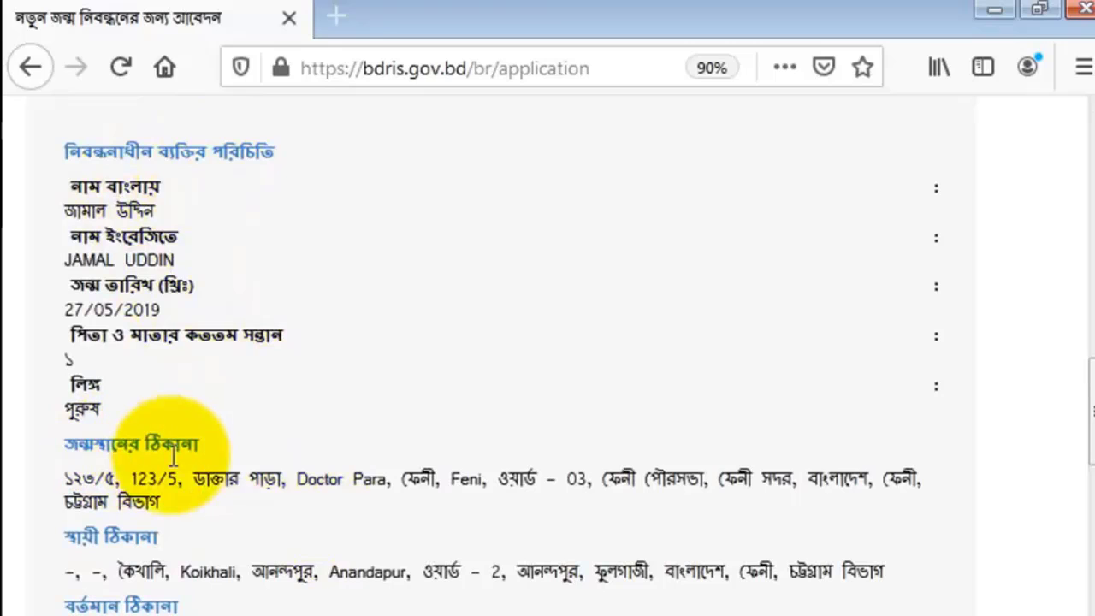
scroll(128, 427, down, 3)
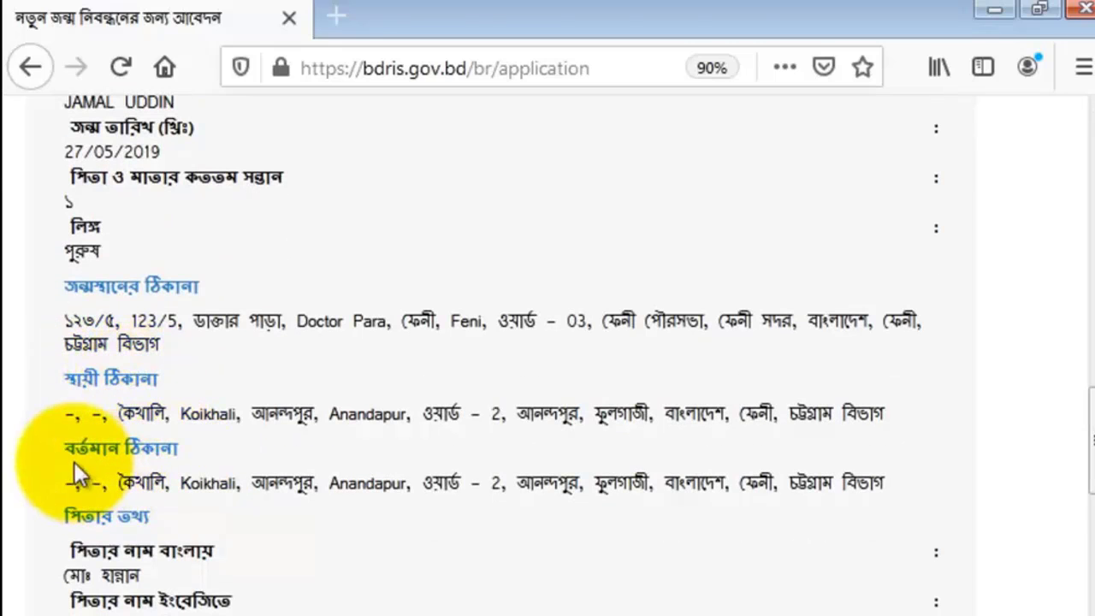
scroll(129, 479, down, 3)
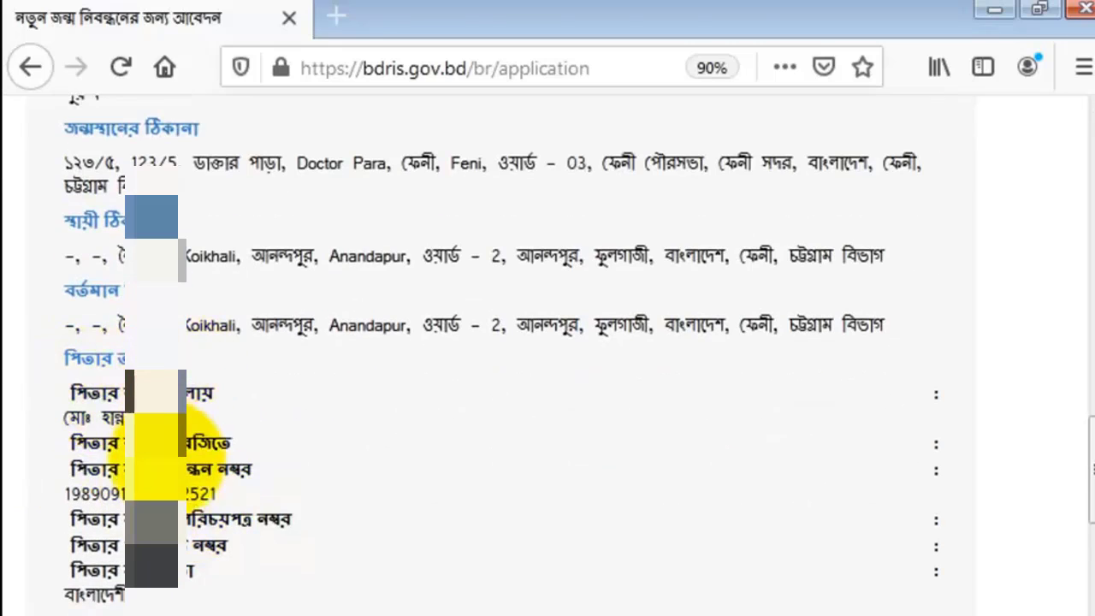
scroll(175, 445, down, 3)
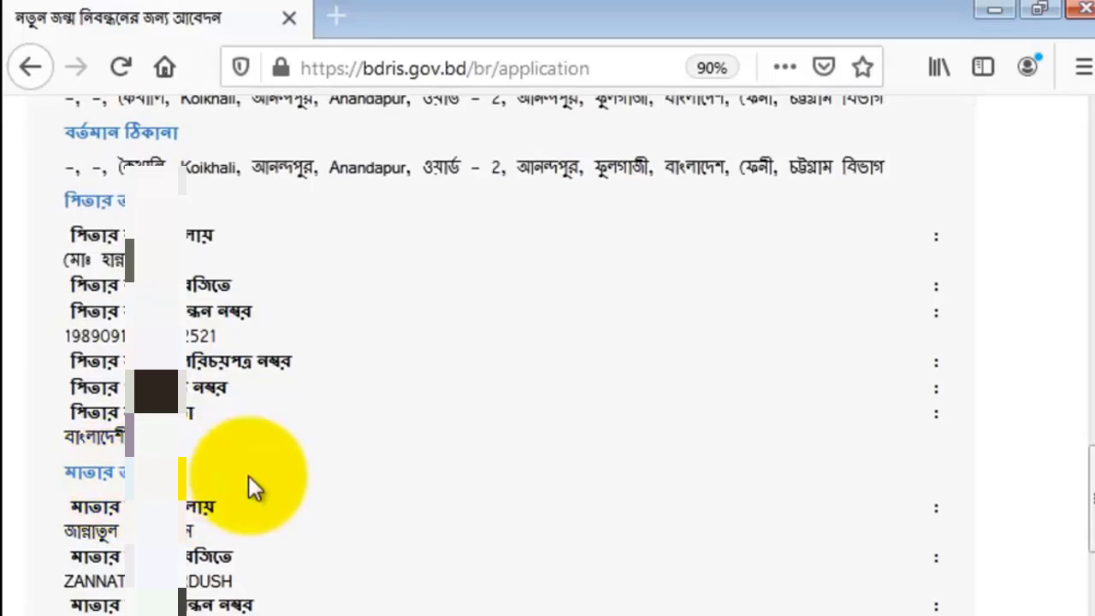
scroll(248, 479, down, 3)
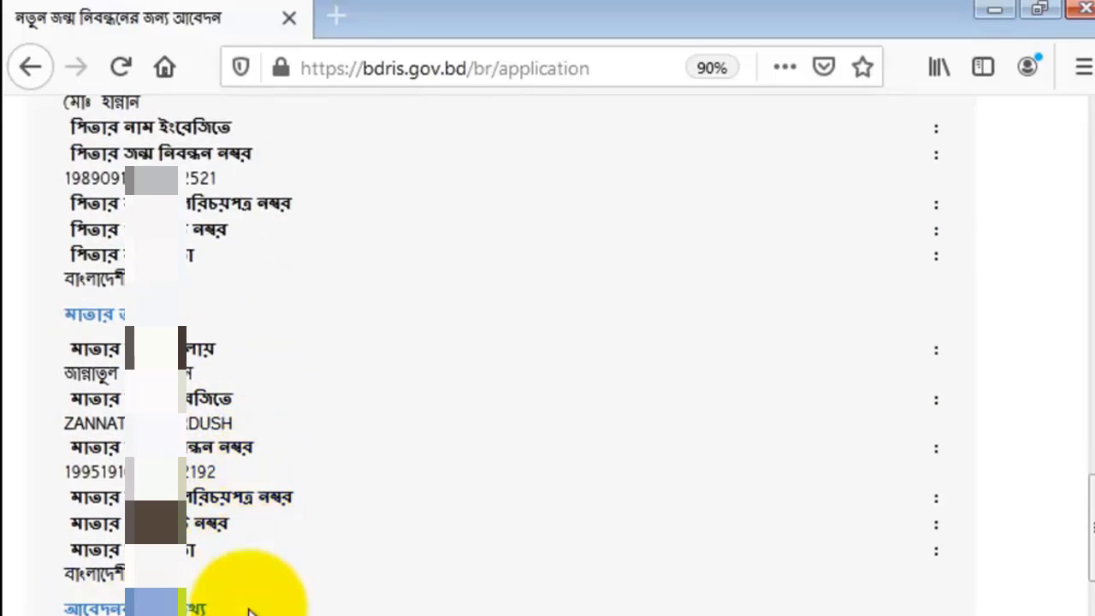
scroll(247, 608, down, 10)
scroll(513, 479, up, 12)
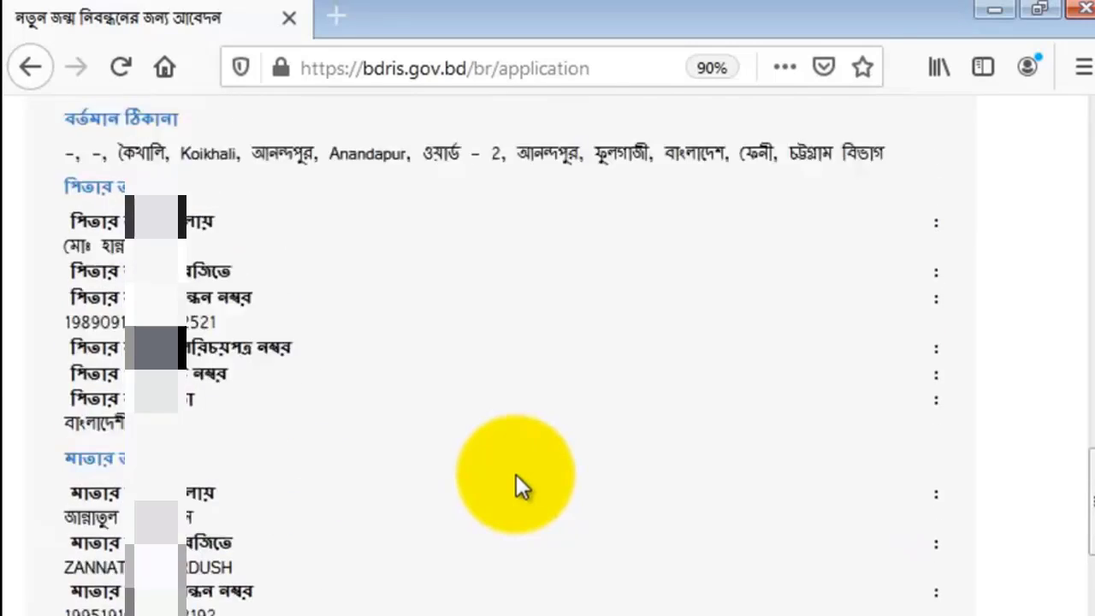
Recheck the application summary from the child's identity down to the applicant's information, then the parents' details again
scroll(516, 474, up, 9)
scroll(515, 474, up, 6)
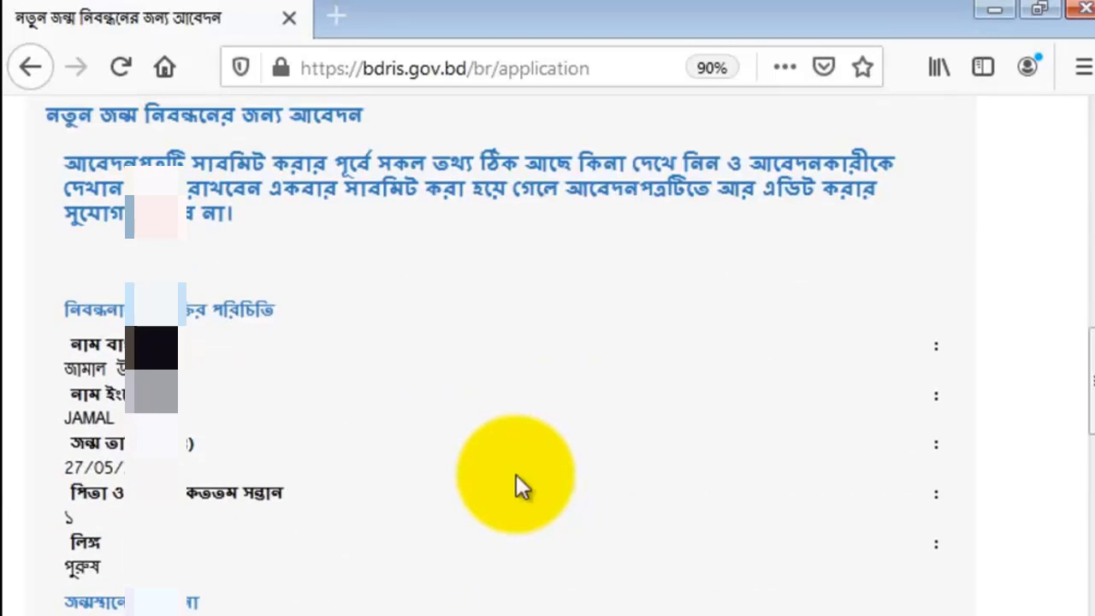
scroll(516, 474, down, 6)
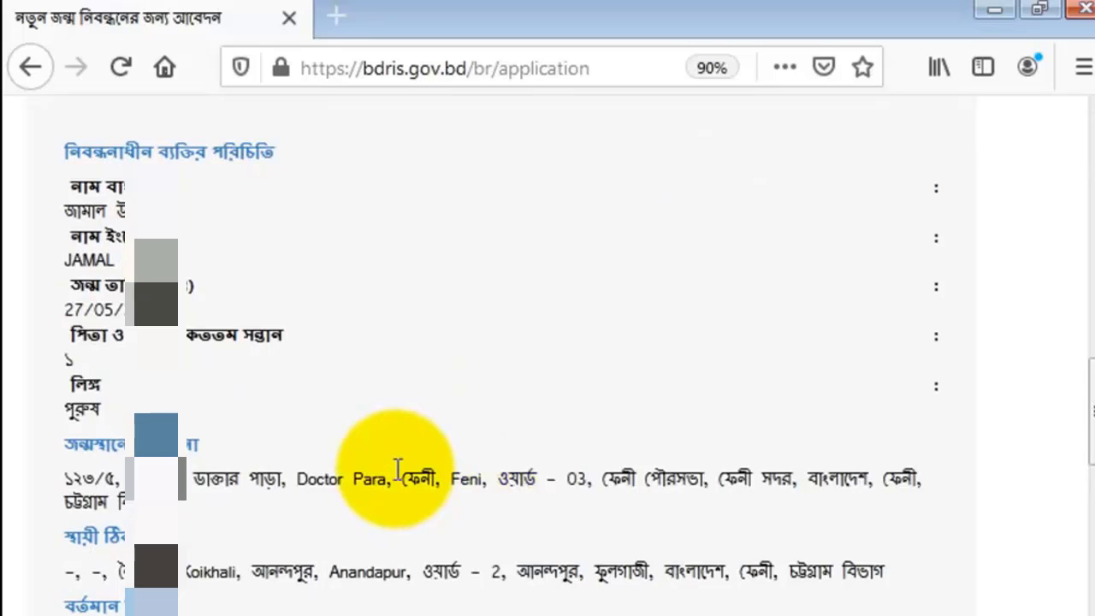
scroll(376, 472, down, 15)
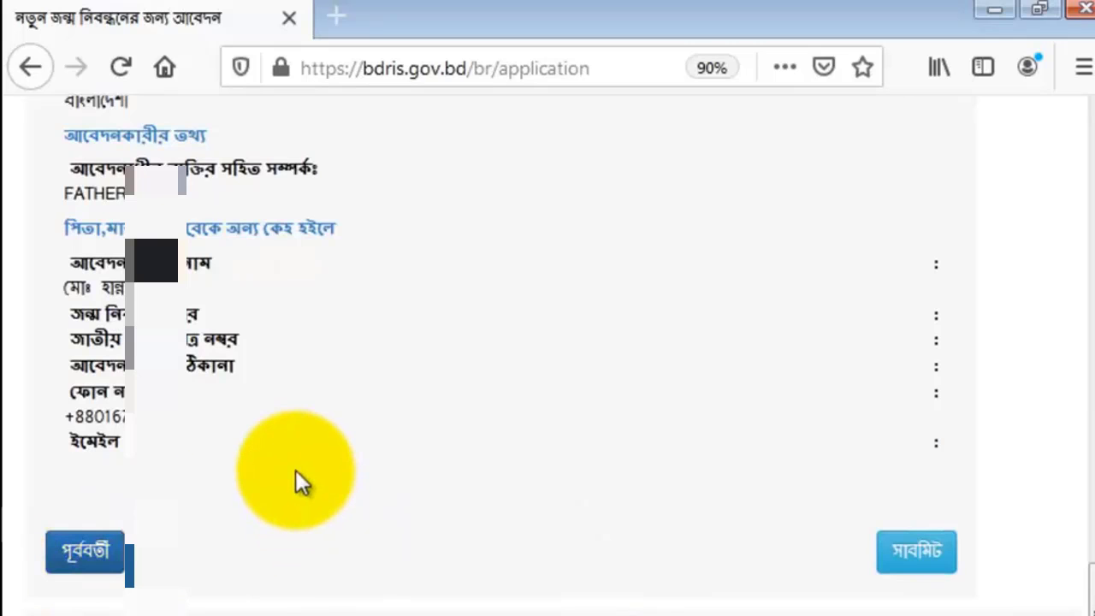
scroll(297, 482, up, 6)
scroll(296, 471, up, 3)
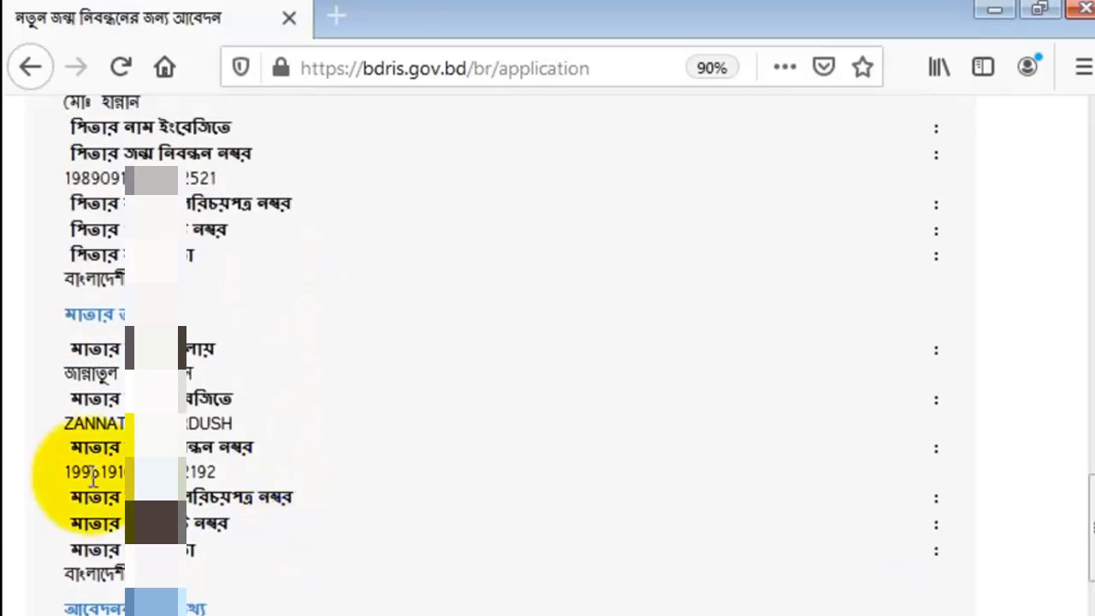
scroll(193, 400, up, 2)
Submit the birth registration application and open its printable copy
scroll(189, 389, down, 10)
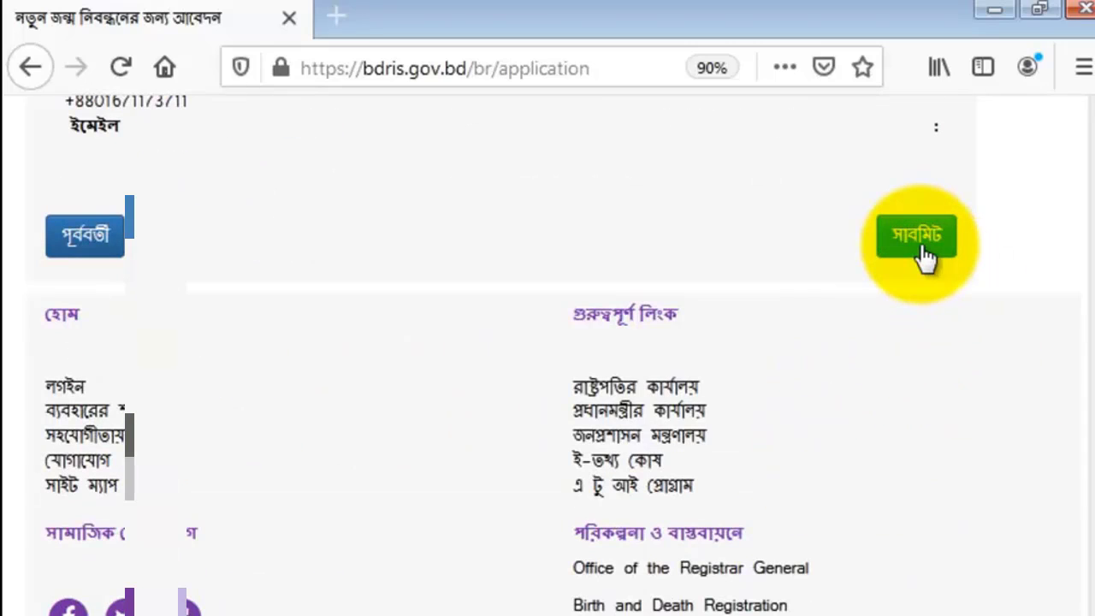
click(923, 252)
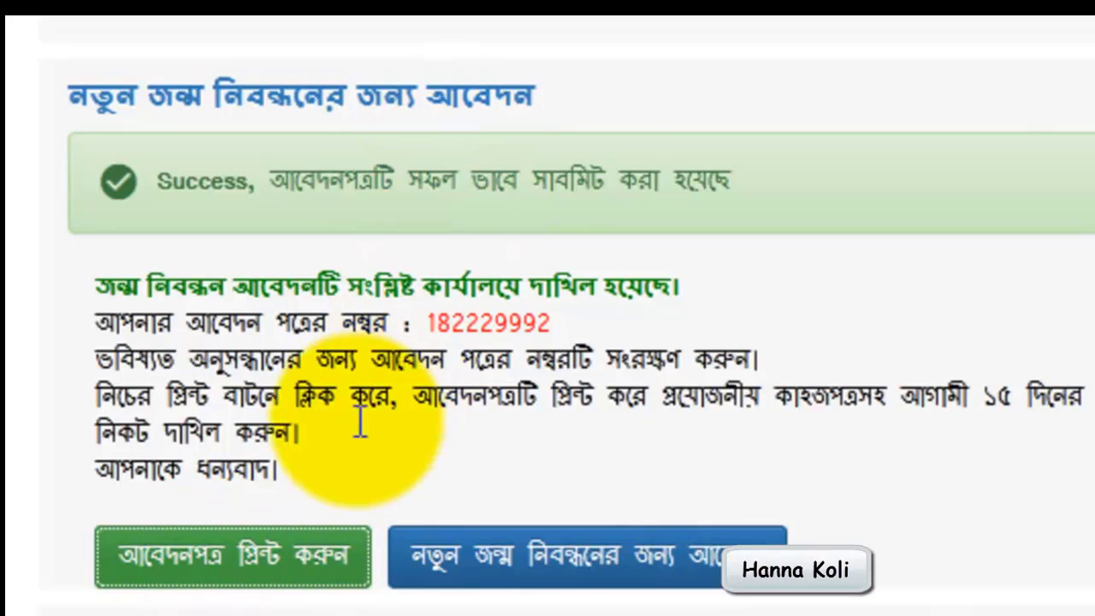
click(313, 575)
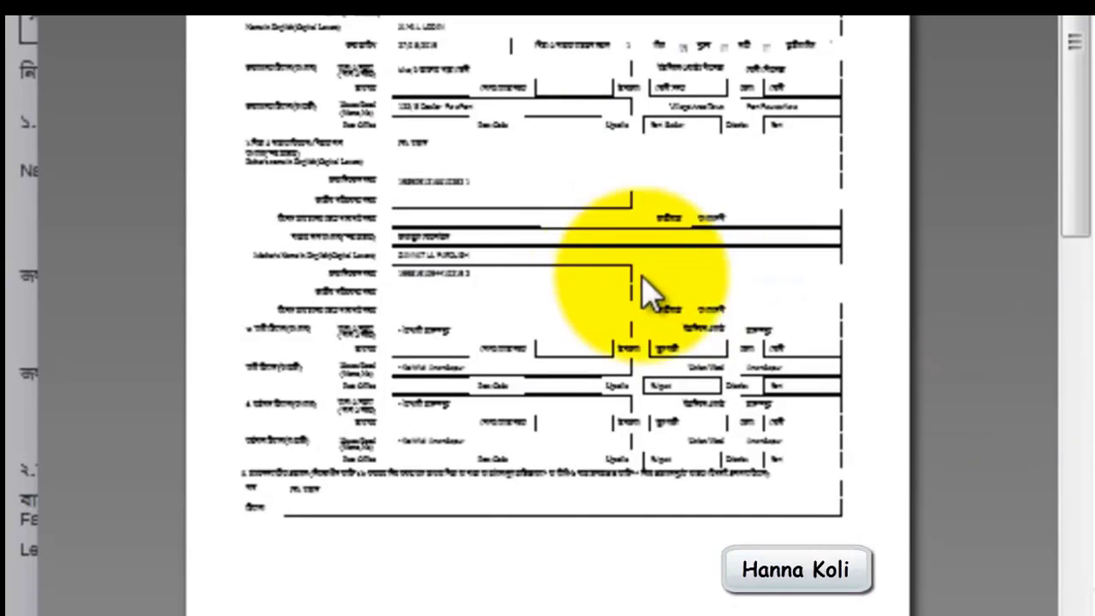